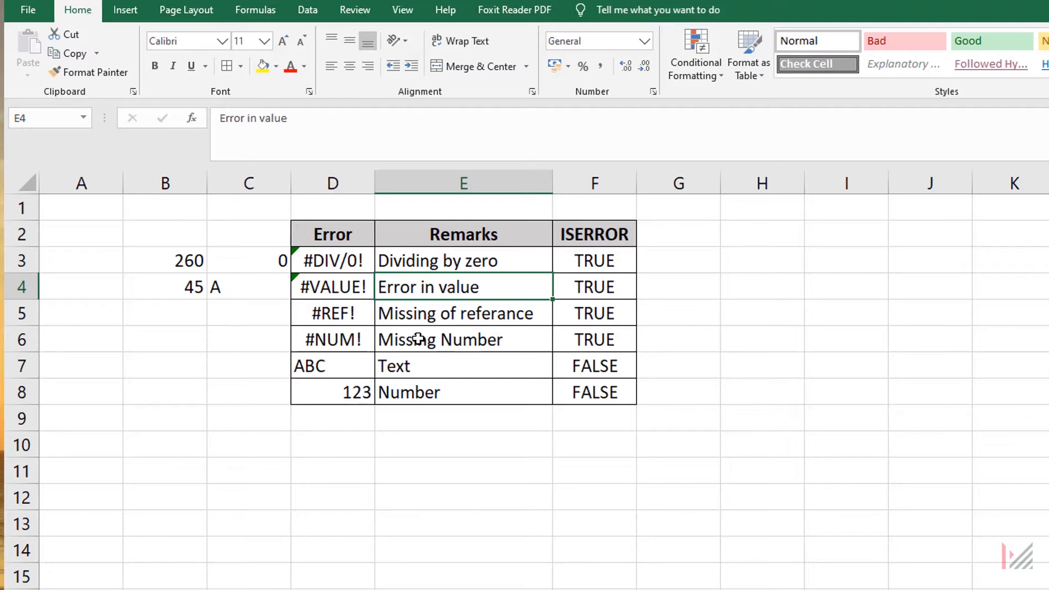
# Examine the #VALUE!, #REF! and #NUM! entries with their remarks and the ISERROR column heading
pyautogui.click(348, 284)
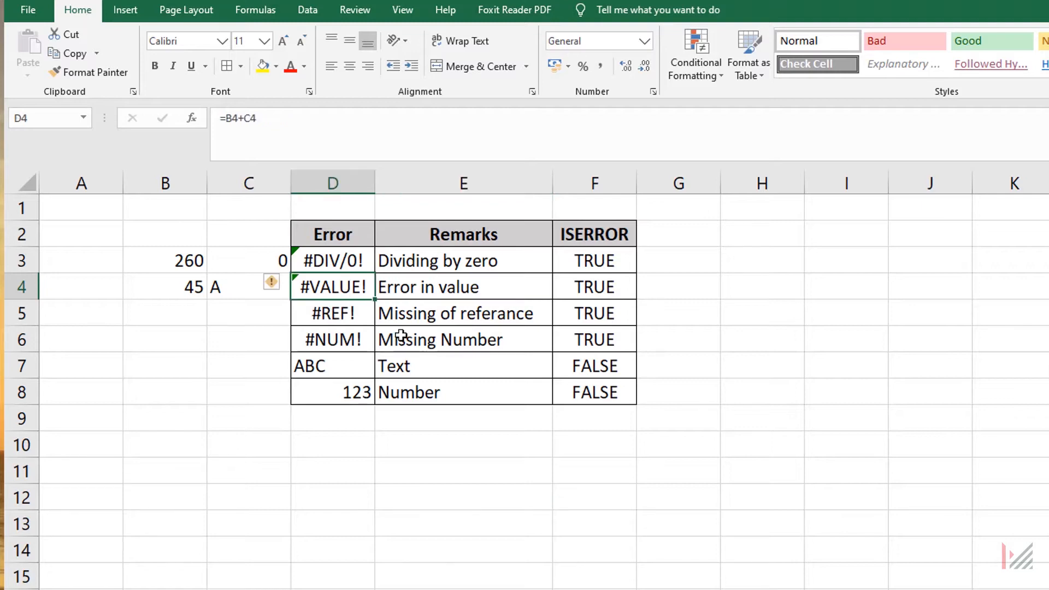
pyautogui.click(447, 322)
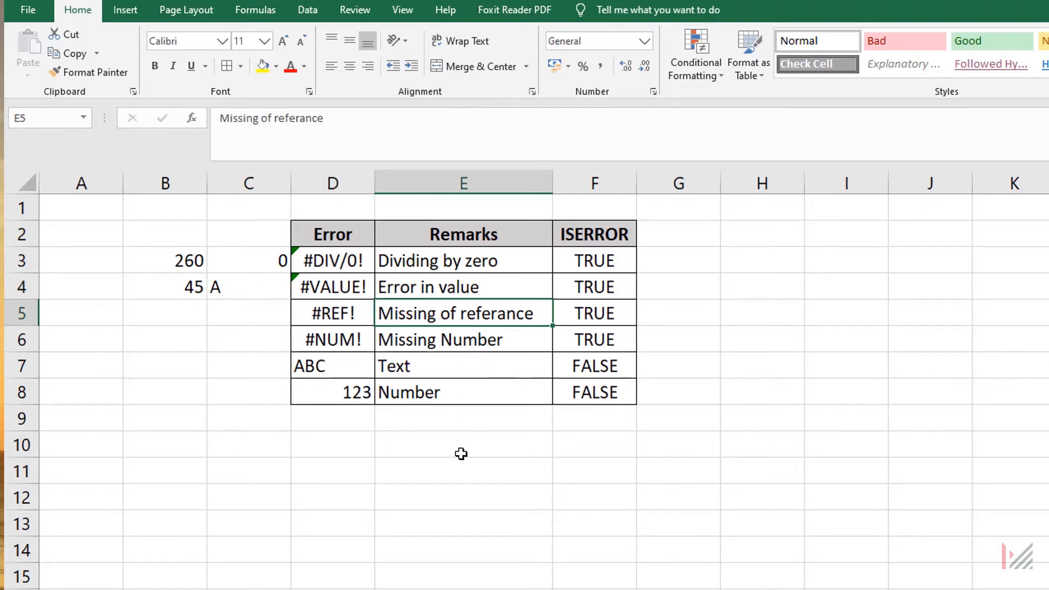
pyautogui.click(329, 322)
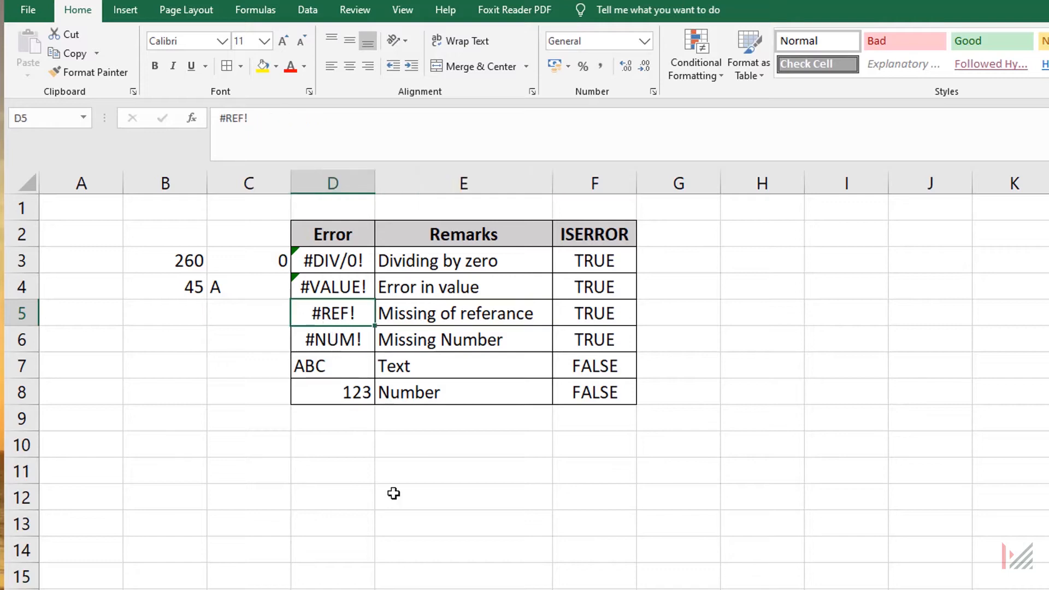
pyautogui.click(522, 350)
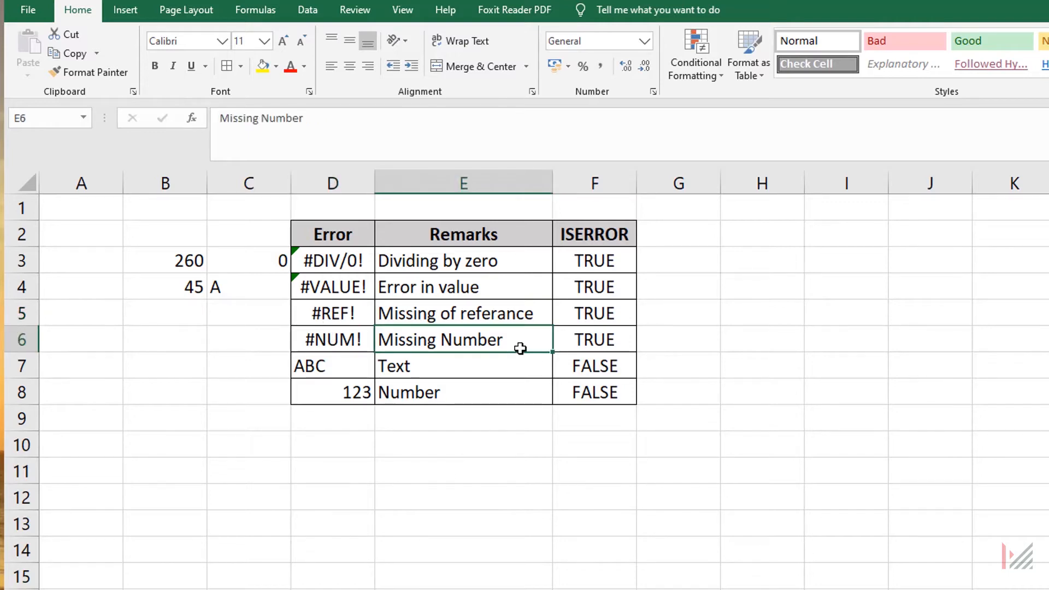
pyautogui.click(322, 347)
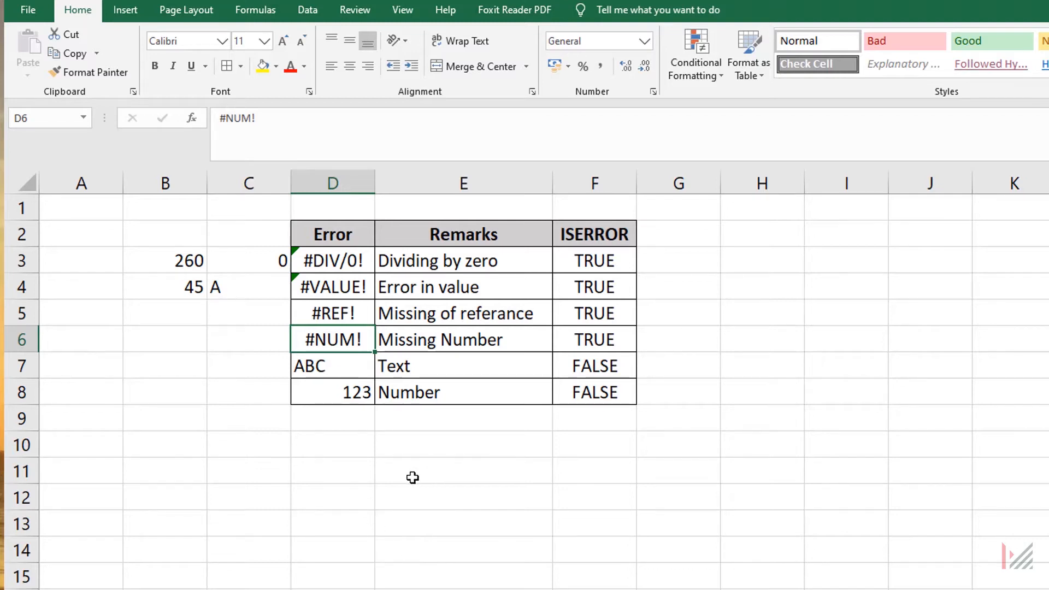
pyautogui.click(598, 238)
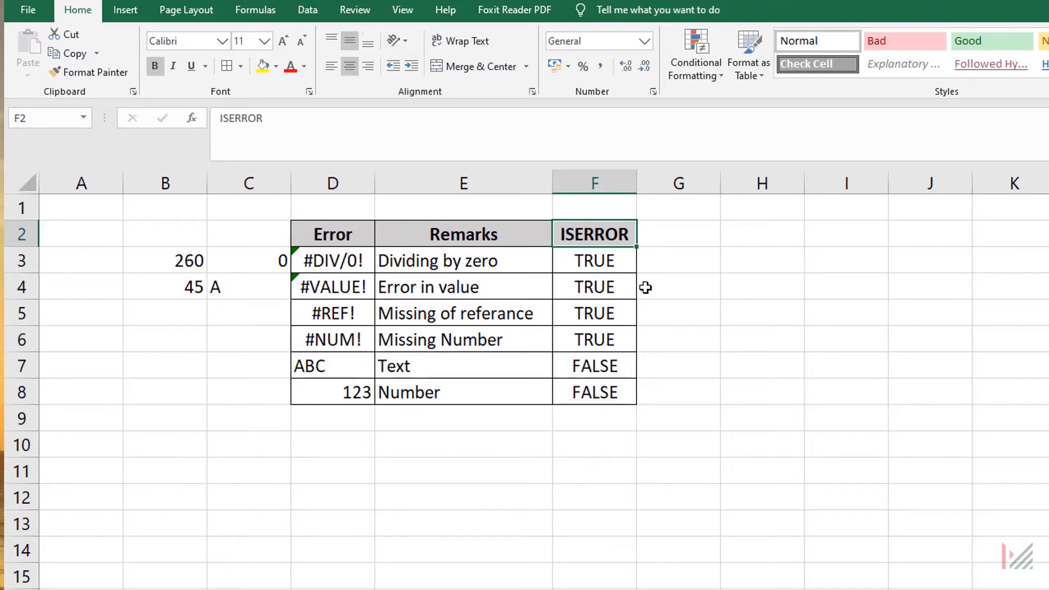
# Replace the contents of F3 with =ISERROR(D3) and fill the formula down to F8
pyautogui.click(616, 268)
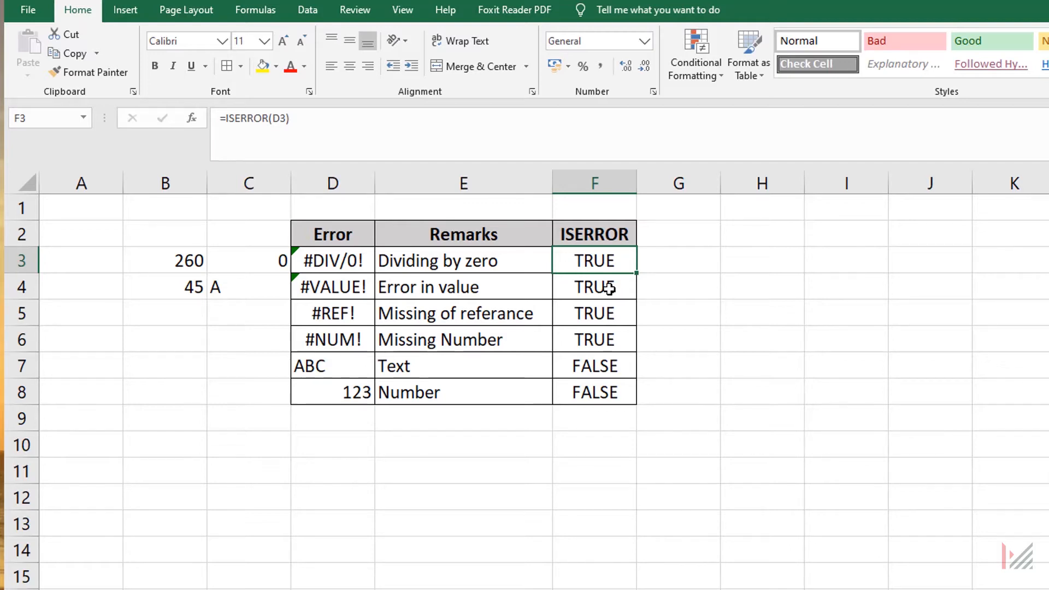
pyautogui.press('BackSpace')
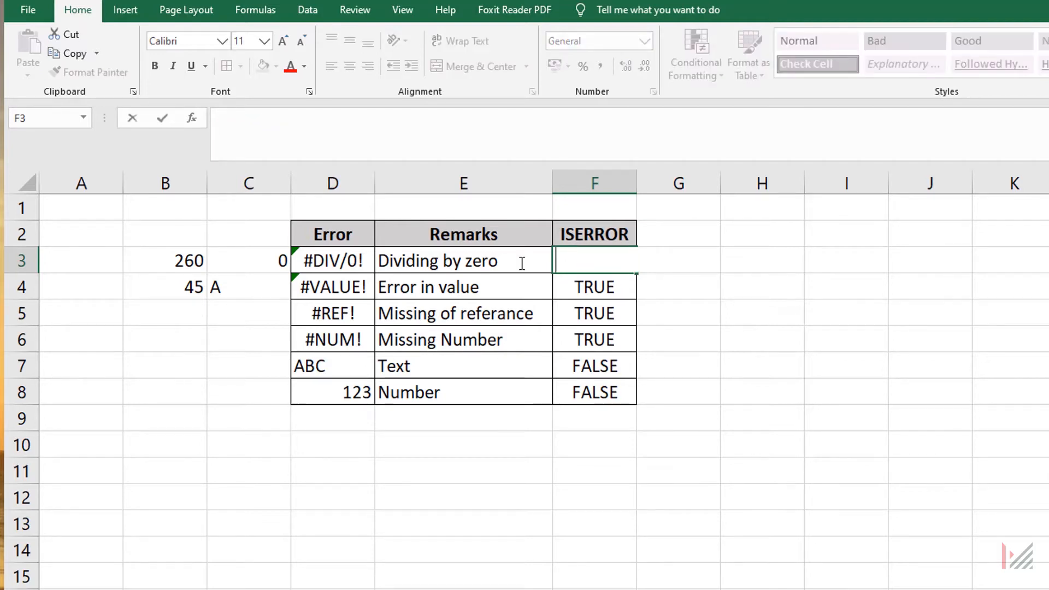
pyautogui.write('=is')
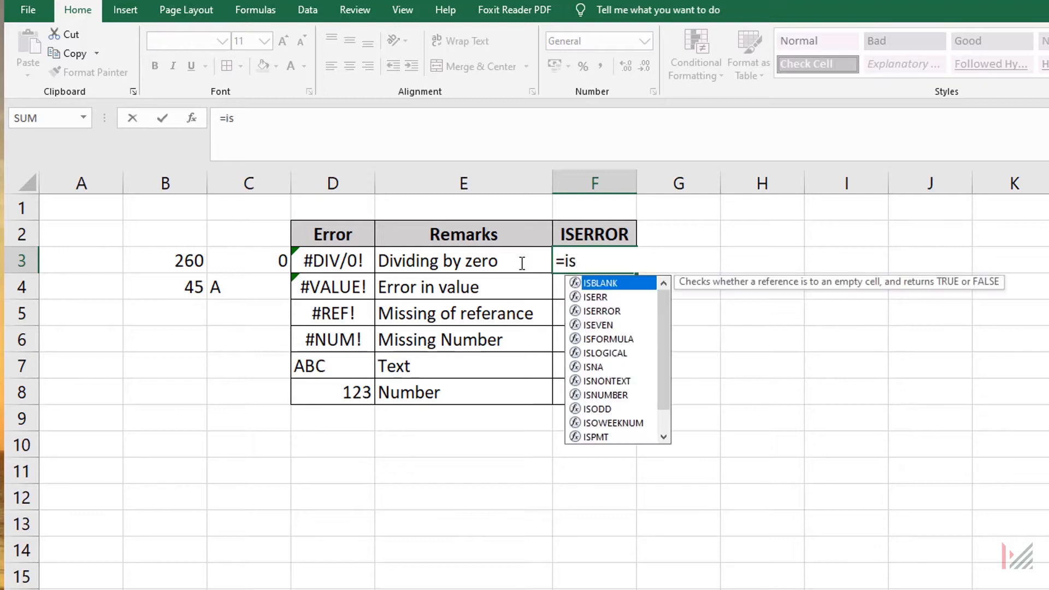
pyautogui.write('e')
pyautogui.press('Tab')
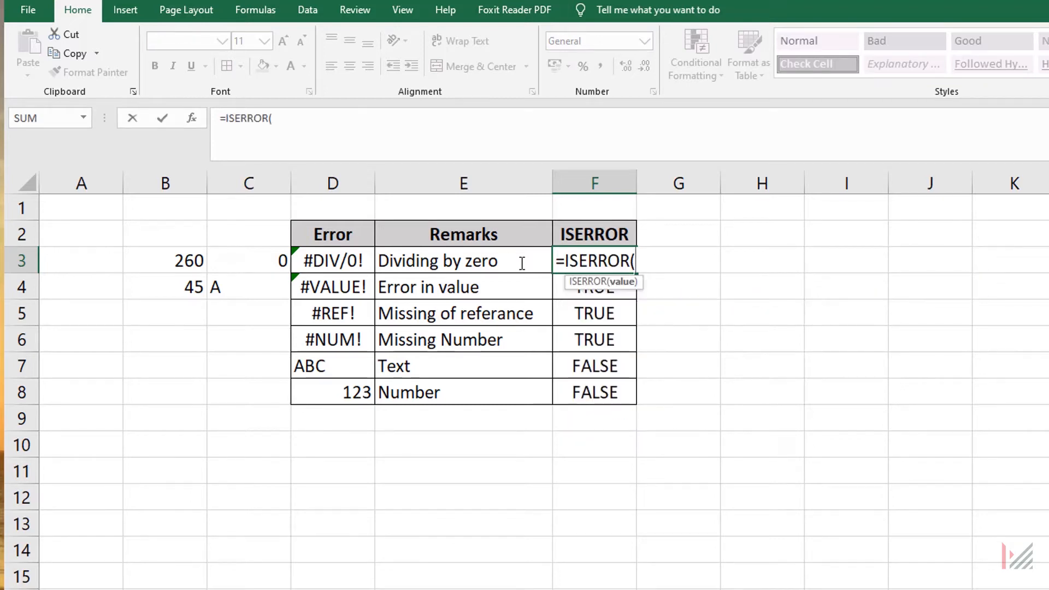
pyautogui.click(348, 264)
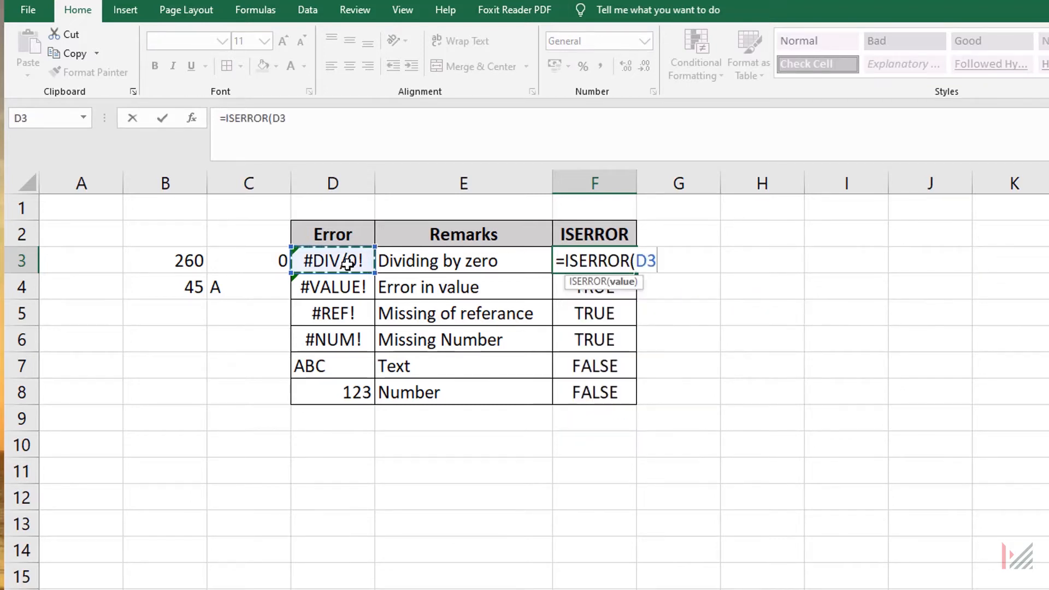
pyautogui.write(')')
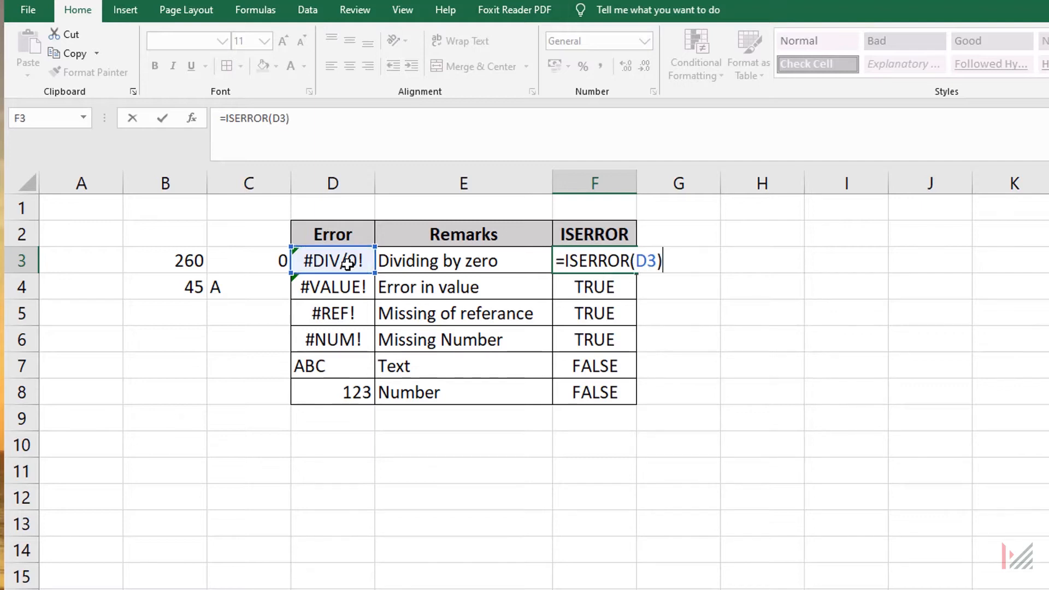
pyautogui.press('Return')
pyautogui.click(611, 263)
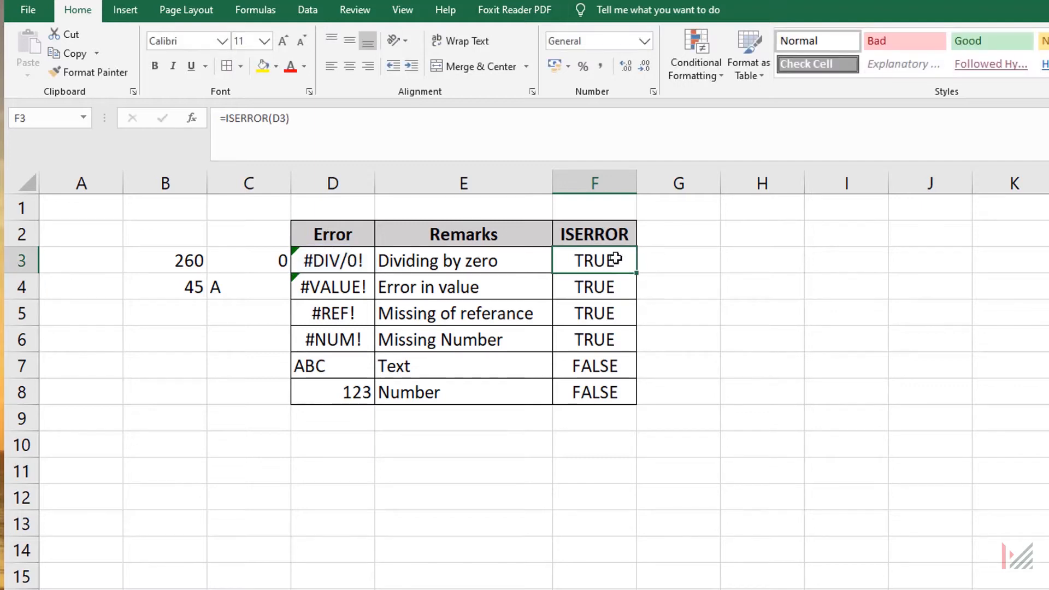
pyautogui.moveTo(636, 282); pyautogui.dragTo(633, 399)
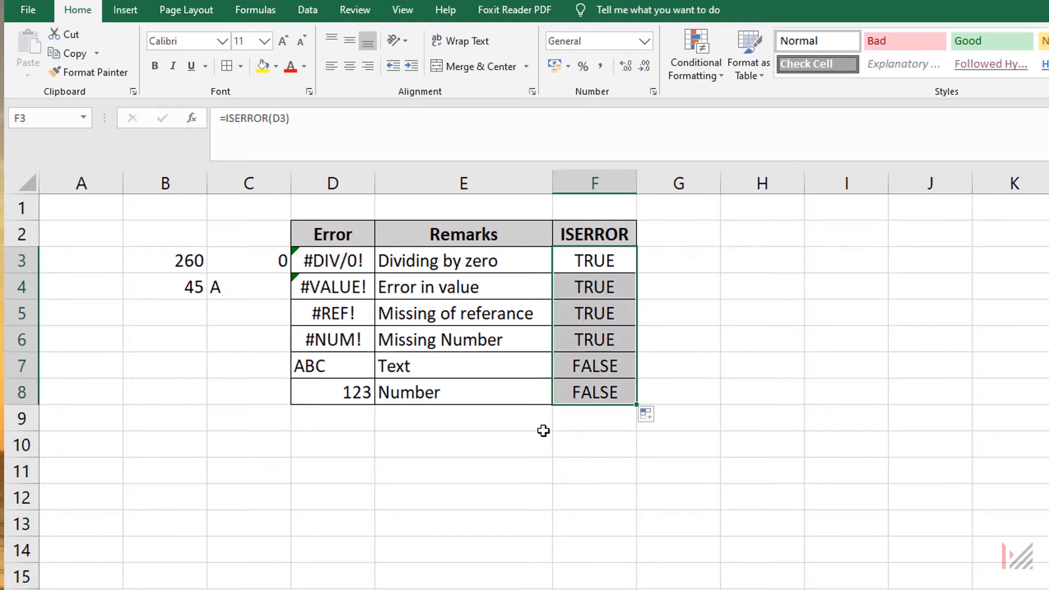
# Compare the text entry in D7 and the number in D8 with their ISERROR results in F7 and F8
pyautogui.click(340, 372)
pyautogui.click(343, 394)
pyautogui.click(342, 366)
pyautogui.click(341, 389)
pyautogui.click(339, 367)
pyautogui.click(346, 393)
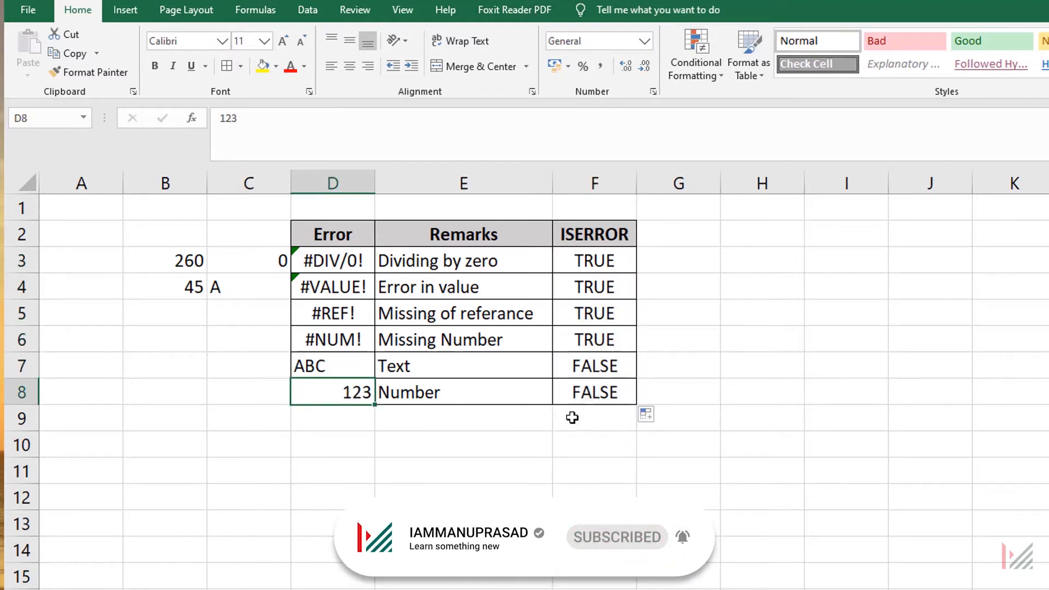
pyautogui.click(606, 393)
pyautogui.click(606, 365)
pyautogui.click(606, 394)
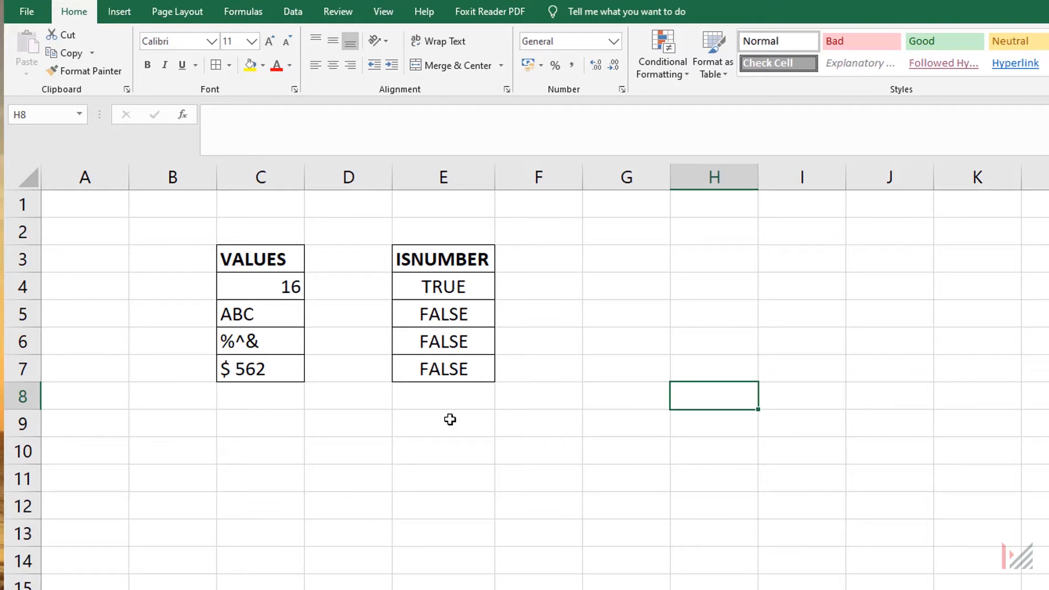
# In the ISNUMBER example, enter =ISNUMBER(C4) in E4 and fill the formula down to E7
pyautogui.click(274, 263)
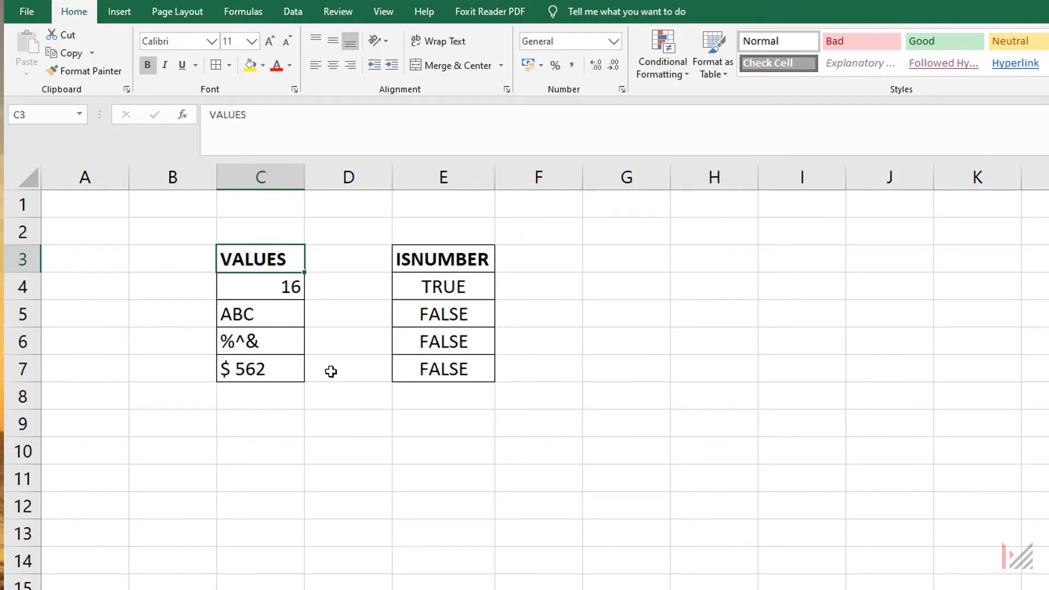
pyautogui.click(442, 283)
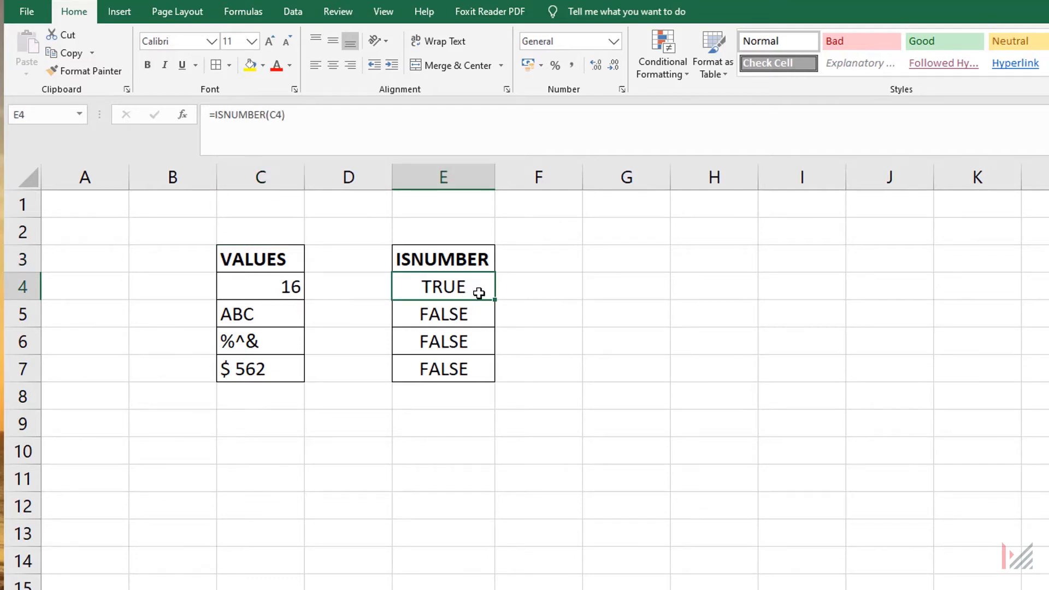
pyautogui.write('=')
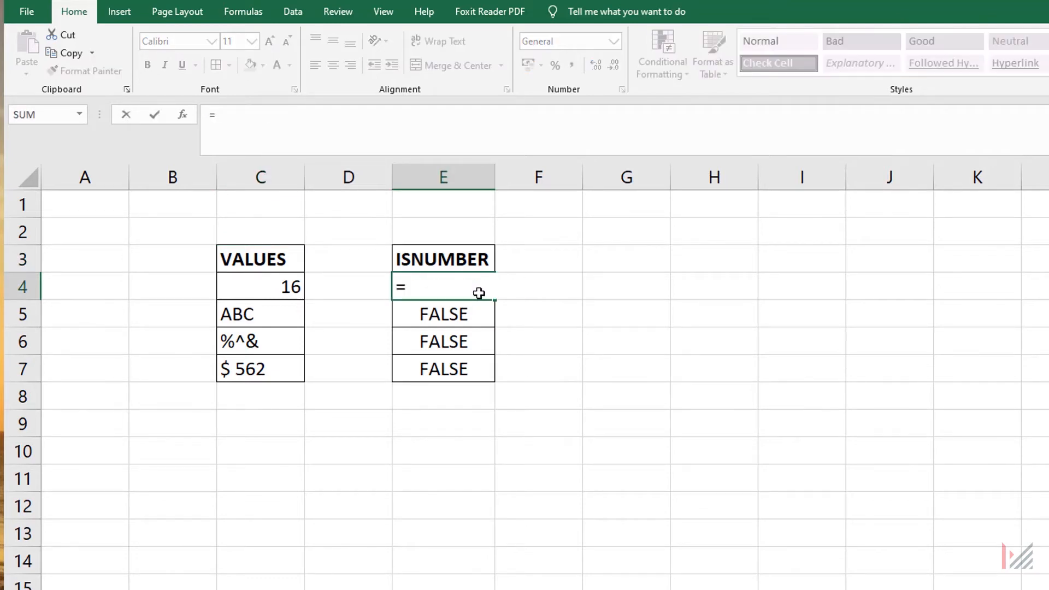
pyautogui.write('isn')
pyautogui.press('Down')
pyautogui.press('Down')
pyautogui.press('Tab')
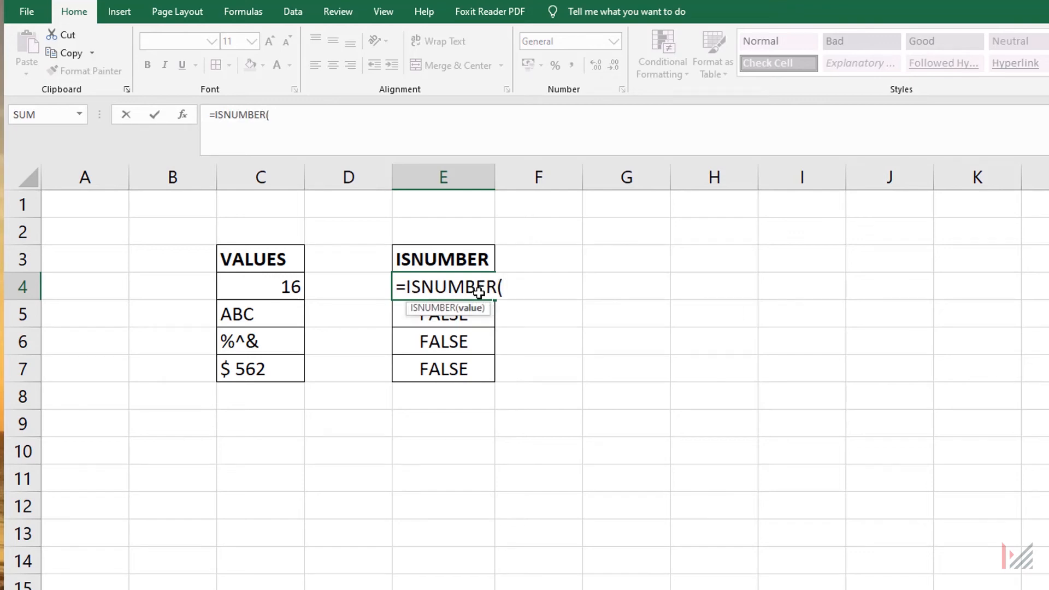
pyautogui.click(261, 274)
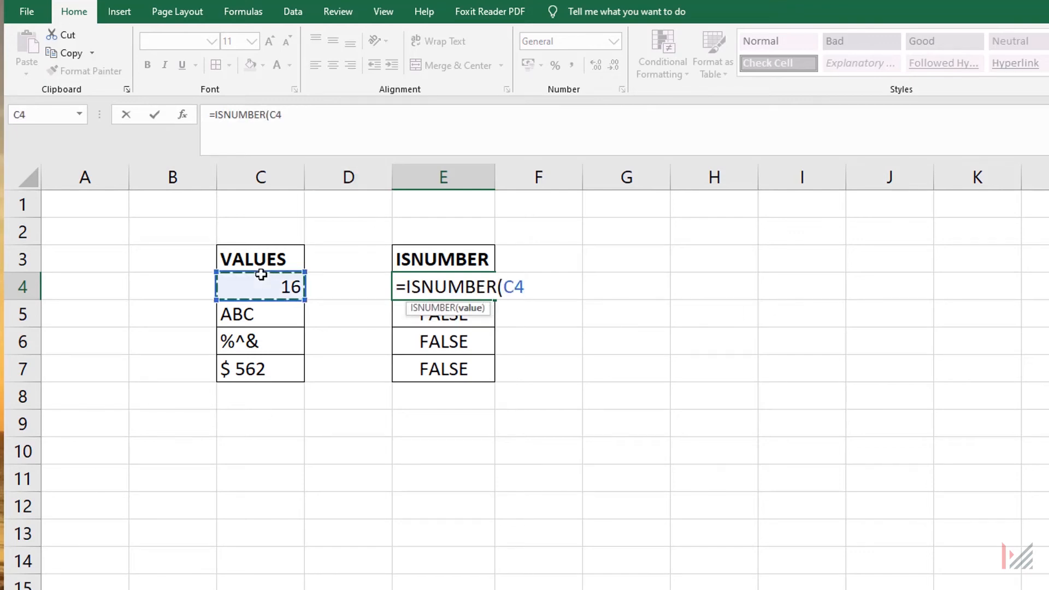
pyautogui.write(')')
pyautogui.press('Return')
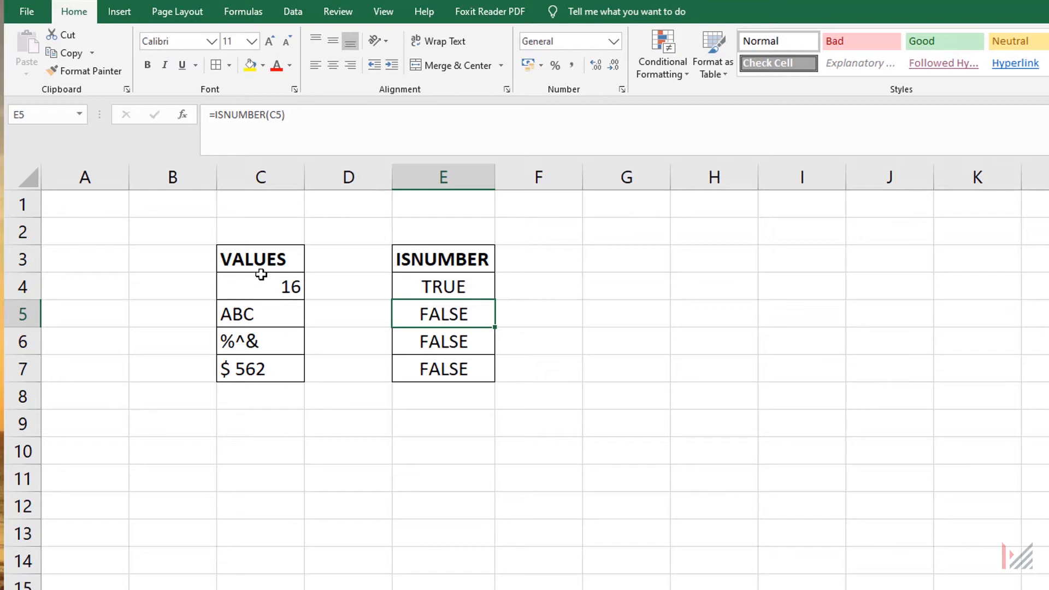
pyautogui.press('Up')
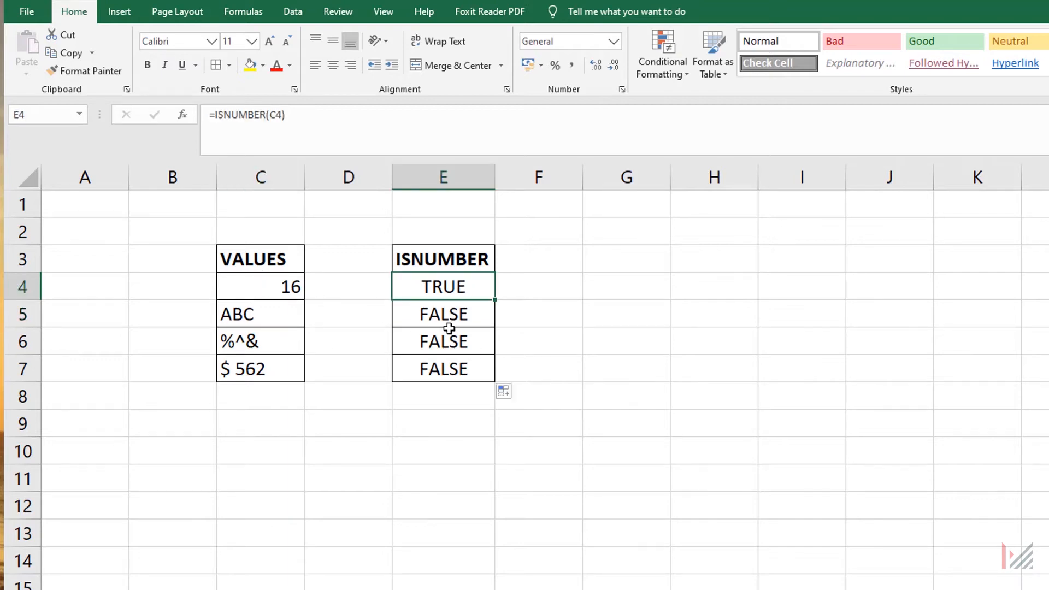
# Review the ISNUMBER results in E4 to E7 against the matching entries in the VALUES column
pyautogui.click(248, 342)
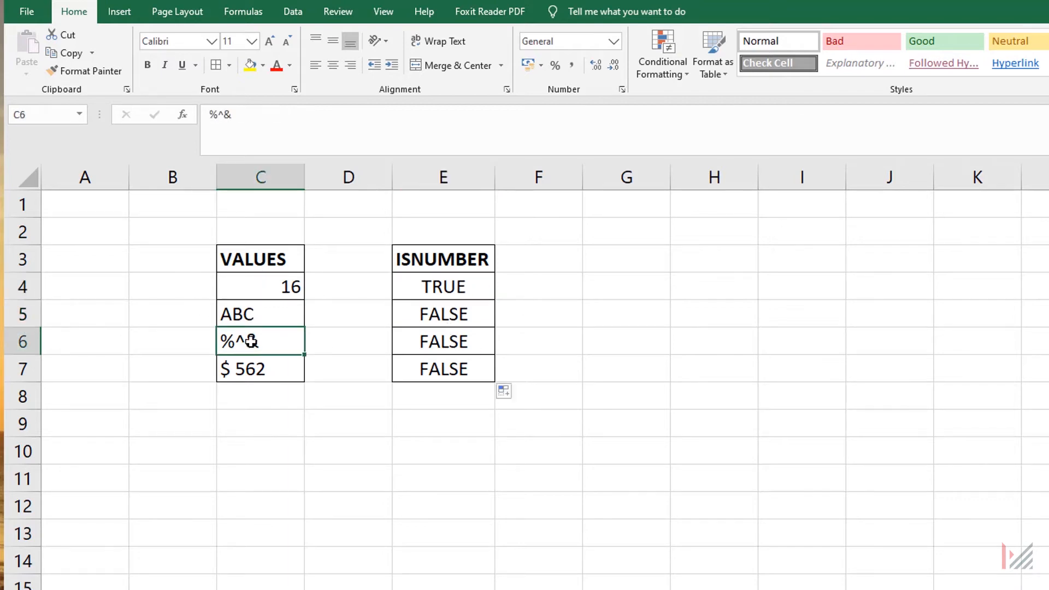
pyautogui.click(443, 316)
pyautogui.click(441, 338)
pyautogui.click(441, 368)
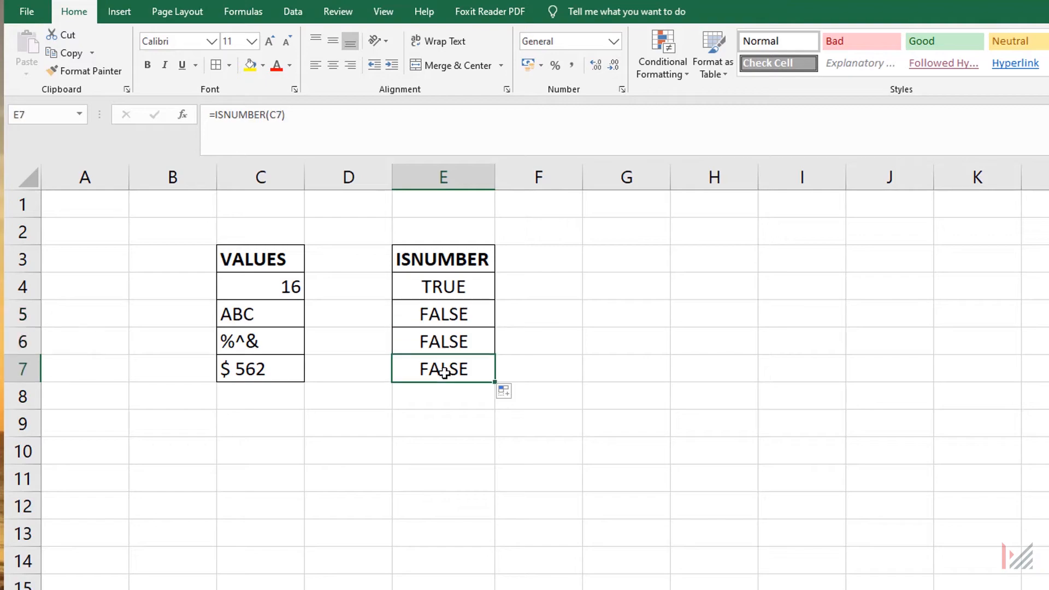
pyautogui.click(452, 290)
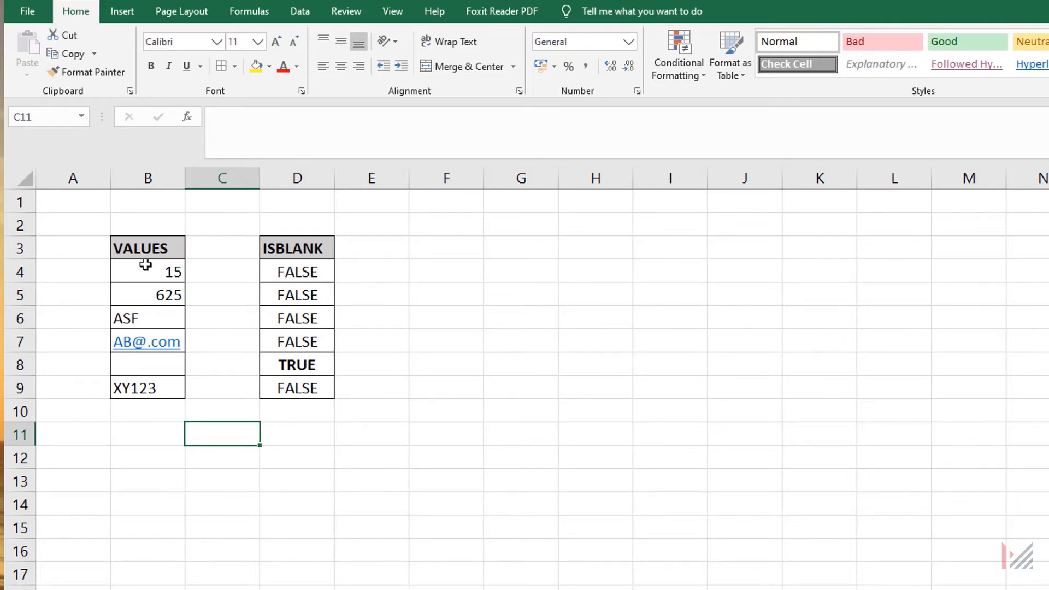
# In the ISBLANK example, examine the first value in B4, the empty cell B8 and the formulas in the ISBLANK column
pyautogui.click(159, 276)
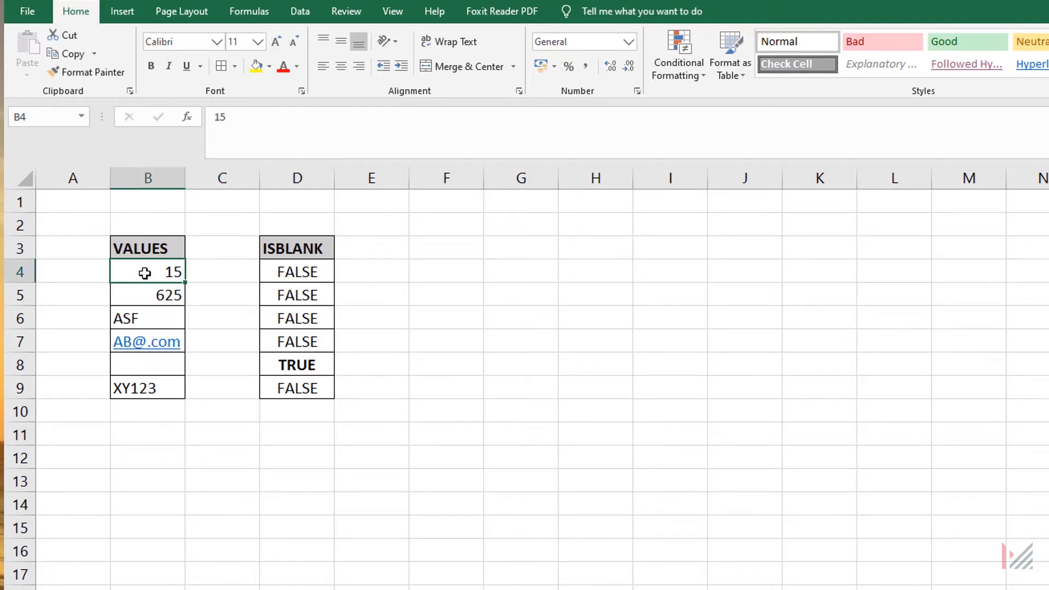
pyautogui.click(158, 365)
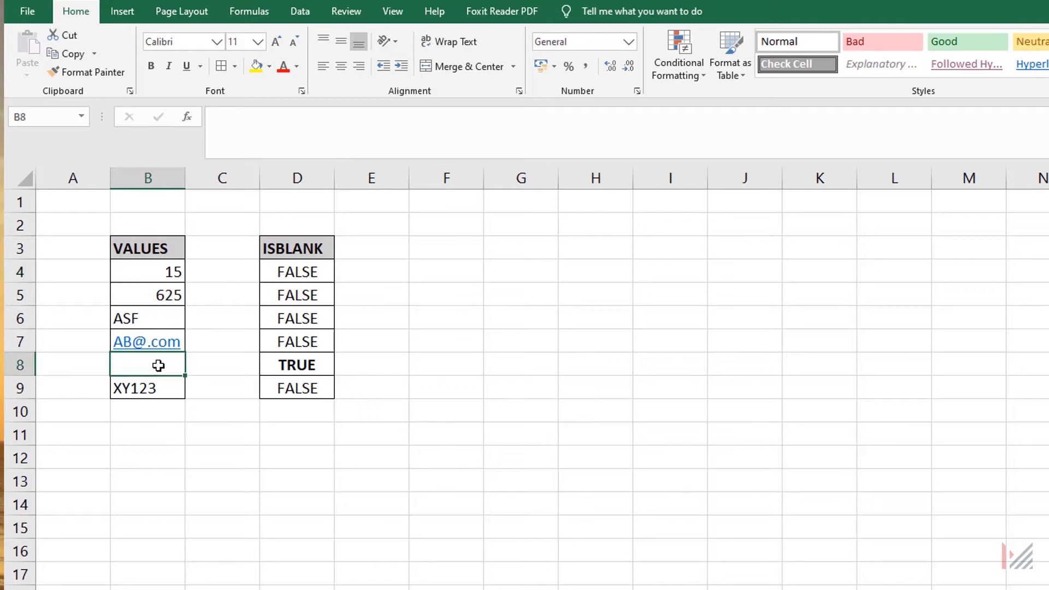
pyautogui.click(304, 363)
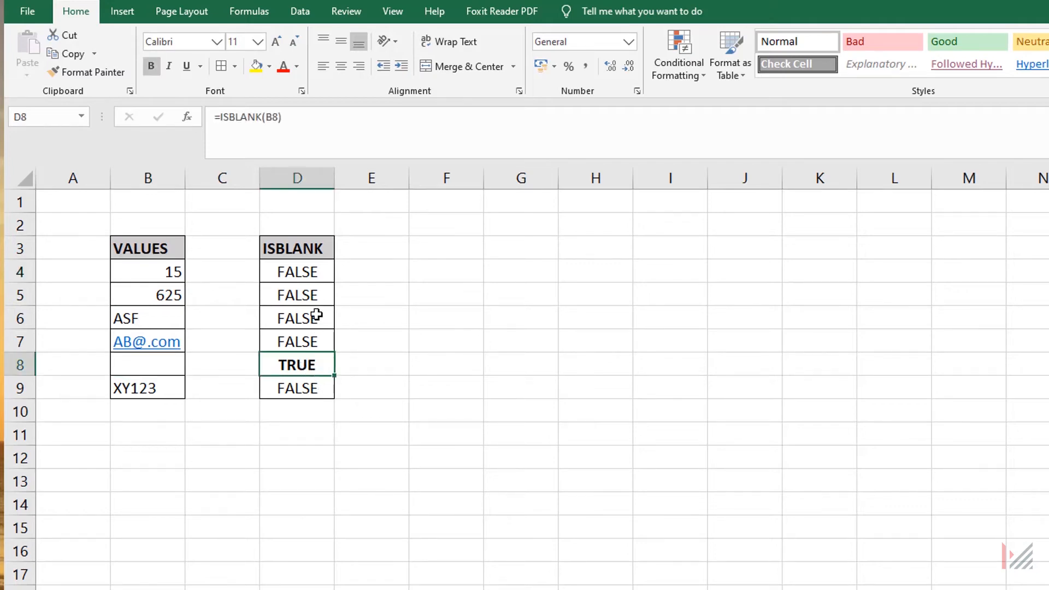
pyautogui.moveTo(297, 271); pyautogui.dragTo(297, 388)
# Re-enter the formula in D4 as =ISBLANK(B4)
pyautogui.click(299, 271)
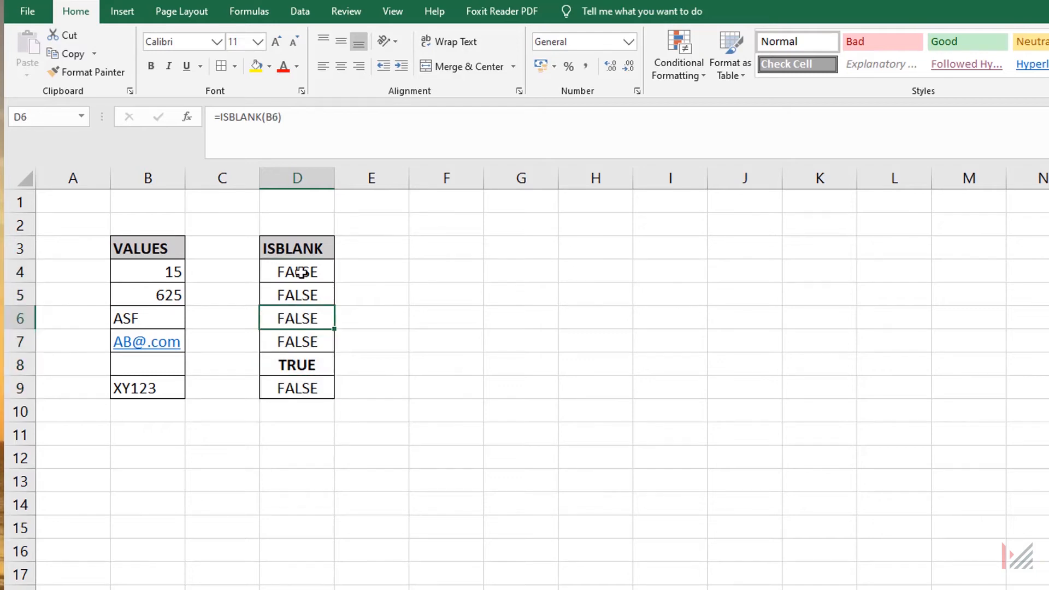
pyautogui.doubleClick(302, 272)
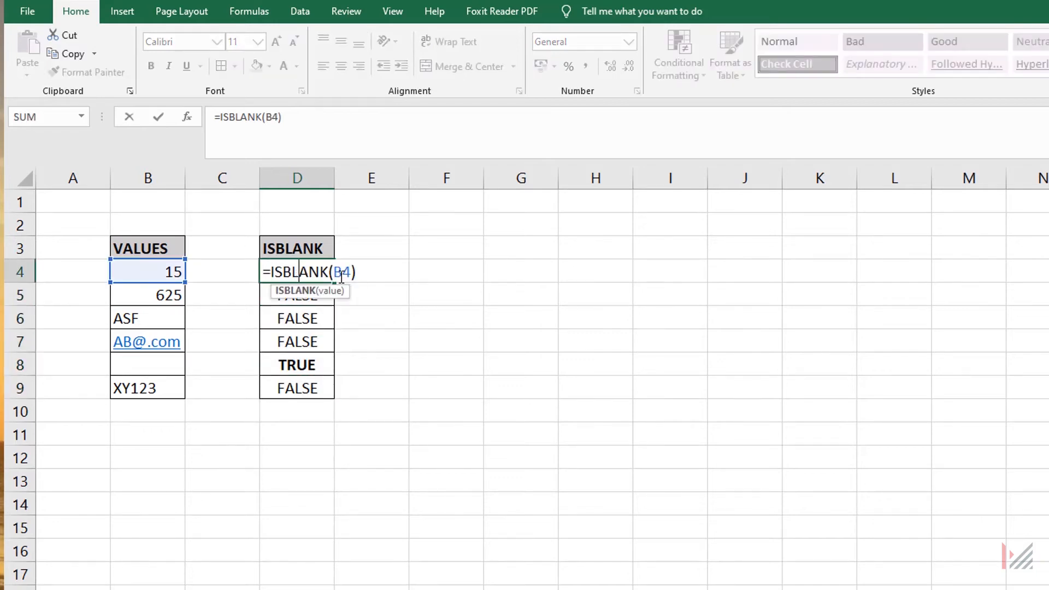
pyautogui.press('Escape')
pyautogui.write('=isbla')
pyautogui.press('Tab')
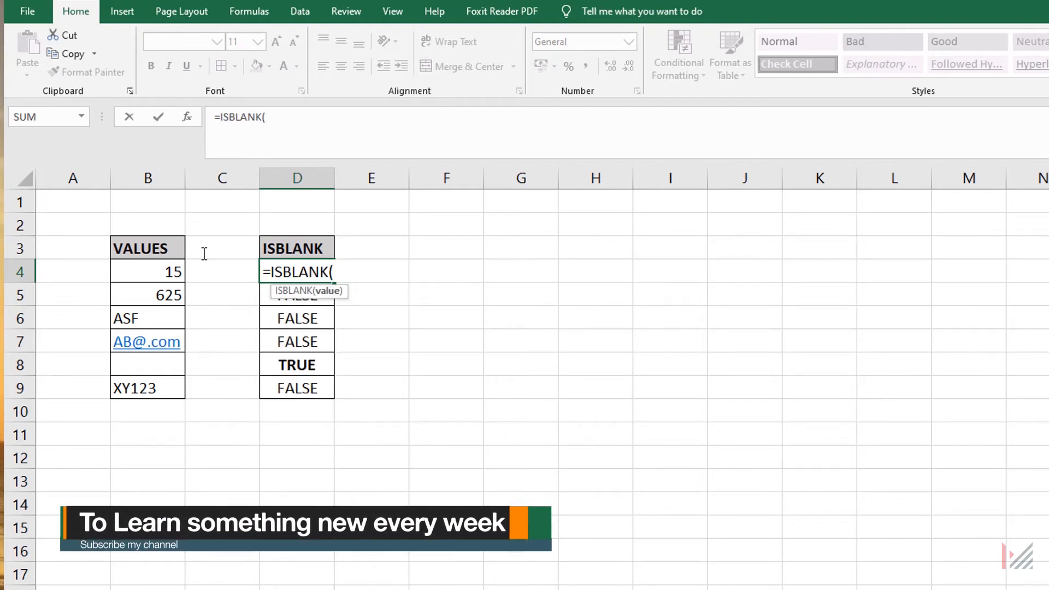
pyautogui.click(172, 271)
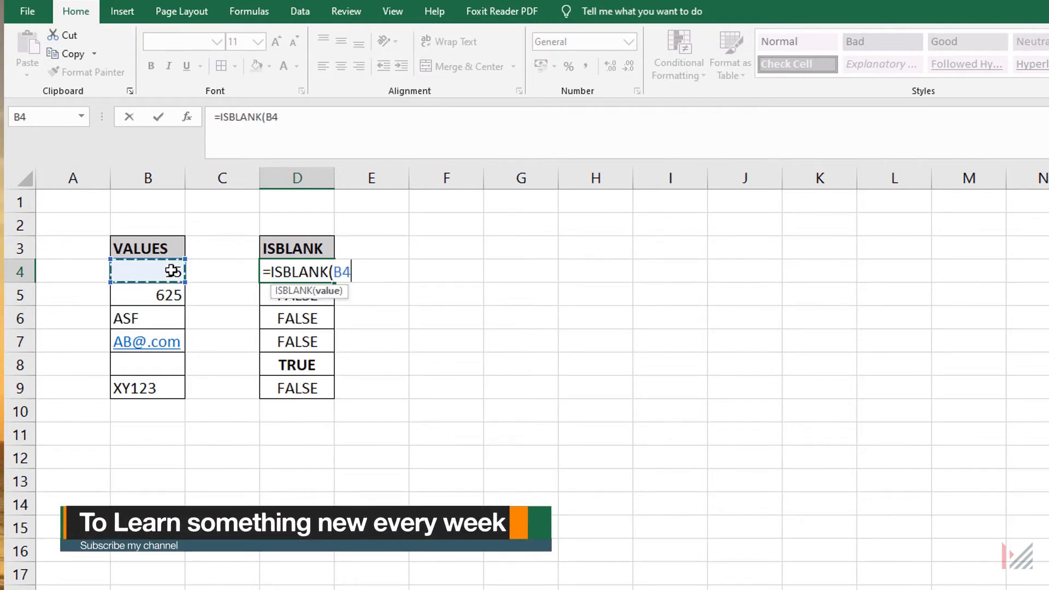
pyautogui.write(')')
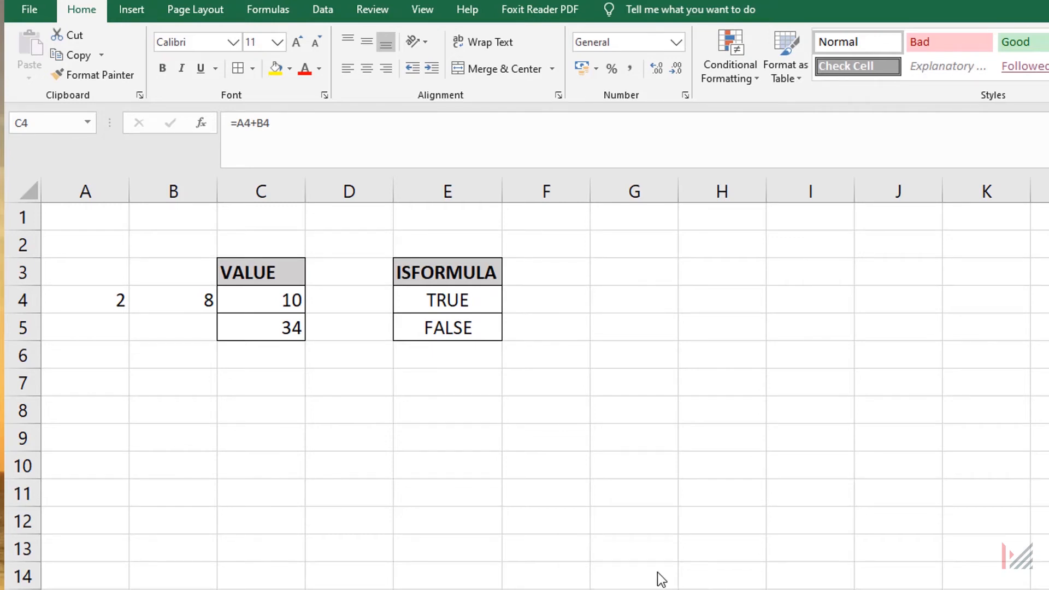
# In the ISFORMULA example, compare the cell contents of C4 and C5 in the VALUE column
pyautogui.click(295, 345)
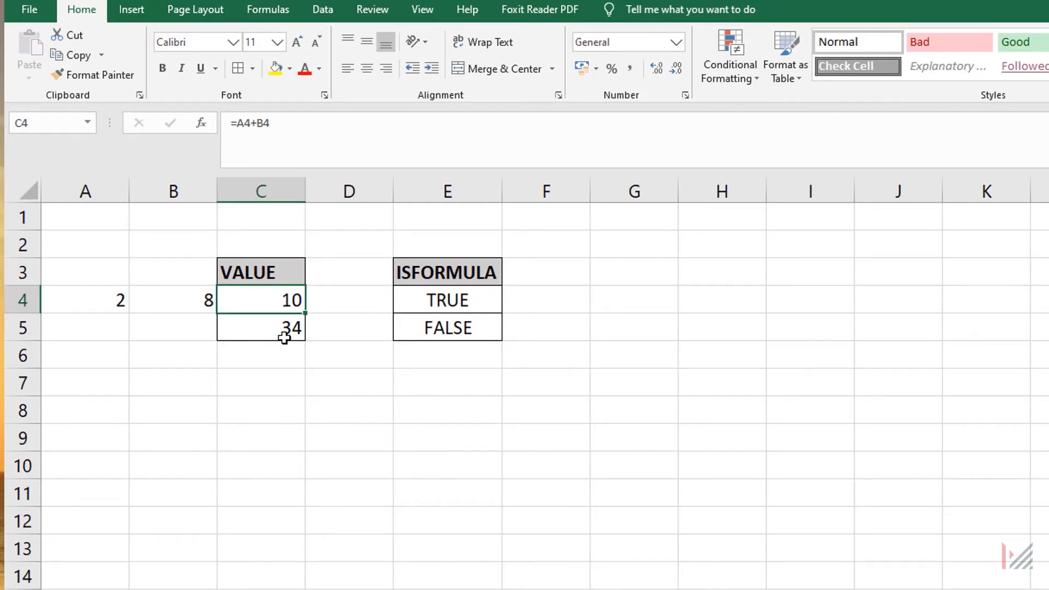
pyautogui.click(276, 327)
pyautogui.click(264, 304)
pyautogui.click(266, 328)
pyautogui.click(263, 295)
# Re-enter the formula in E4 of the ISFORMULA column as =ISFORMULA(C4)
pyautogui.click(483, 303)
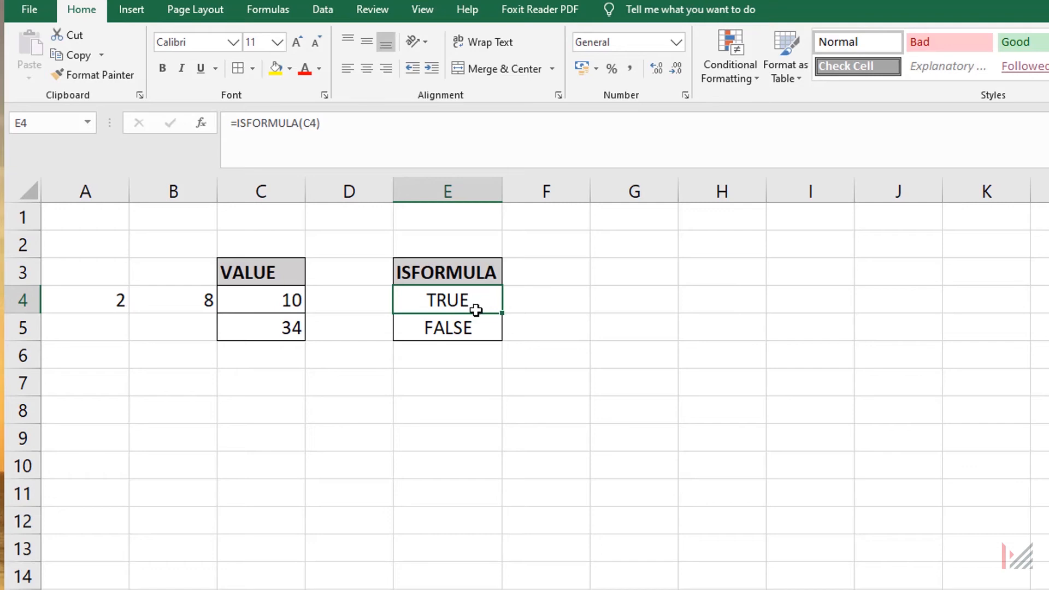
pyautogui.press('BackSpace')
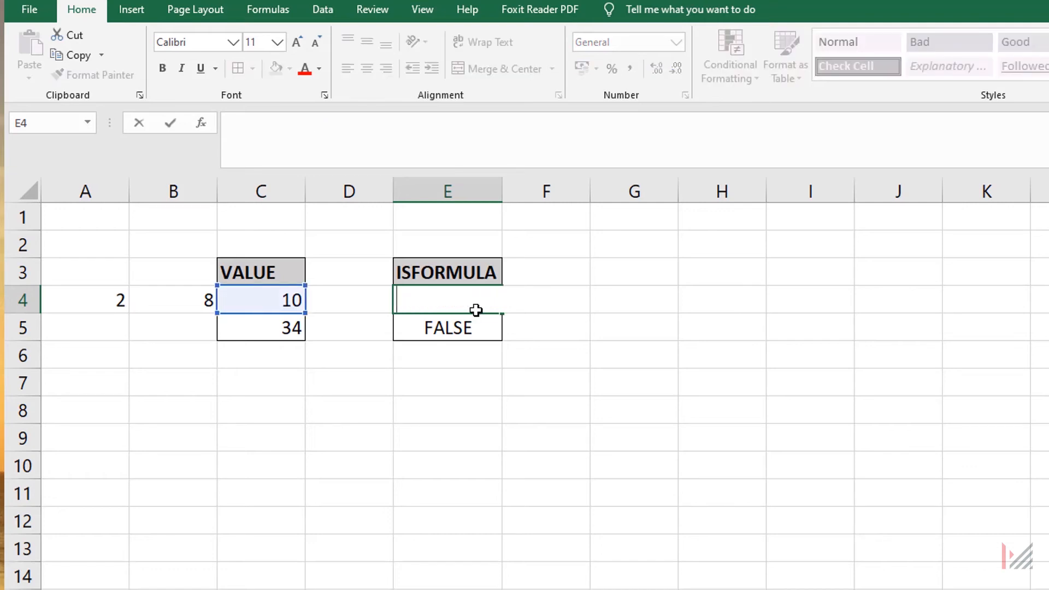
pyautogui.write('=isfo')
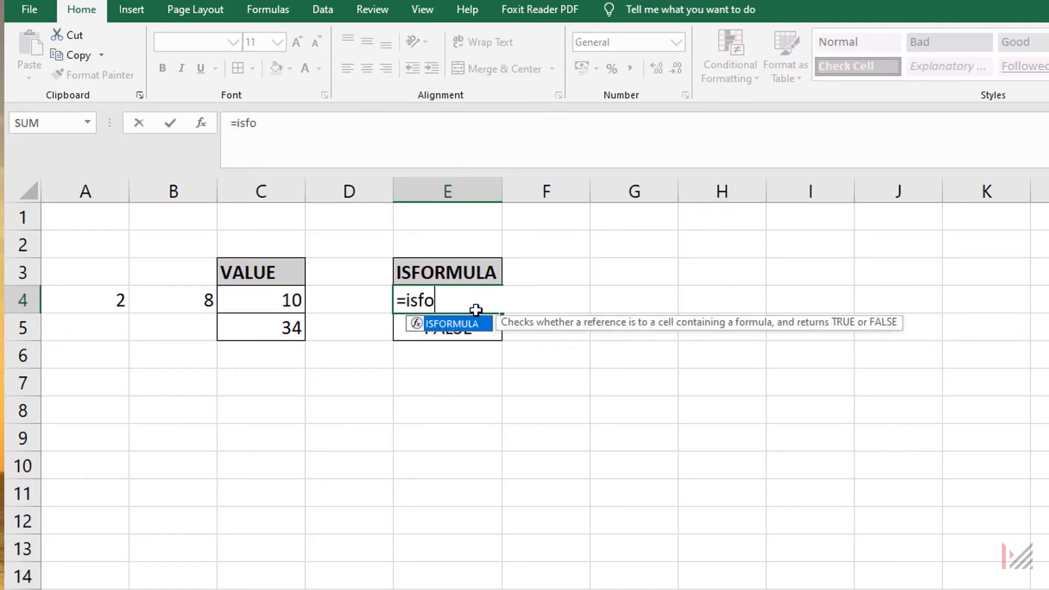
pyautogui.press('Tab')
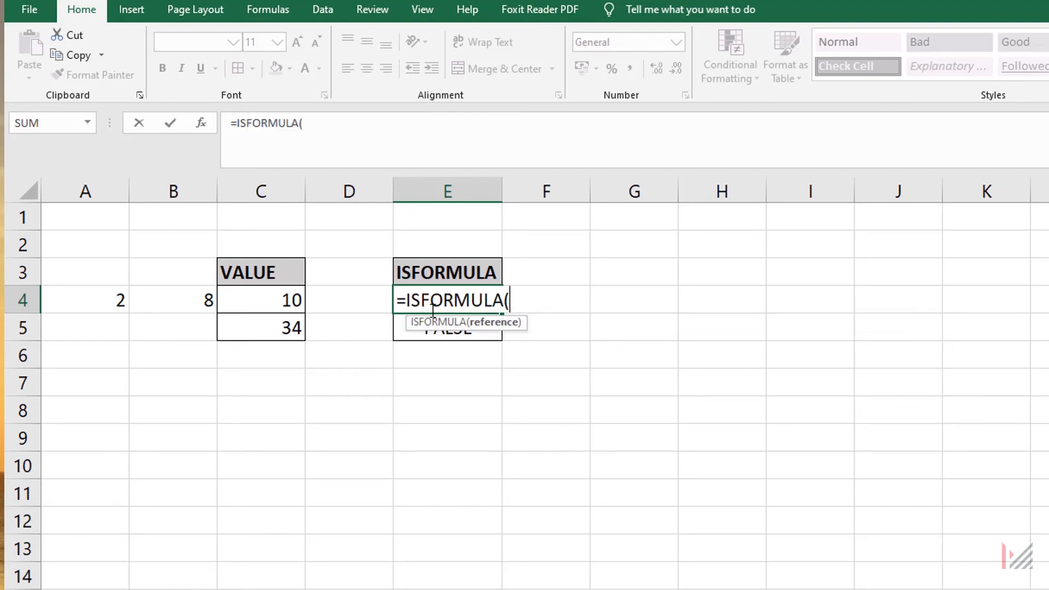
pyautogui.click(282, 326)
pyautogui.click(285, 299)
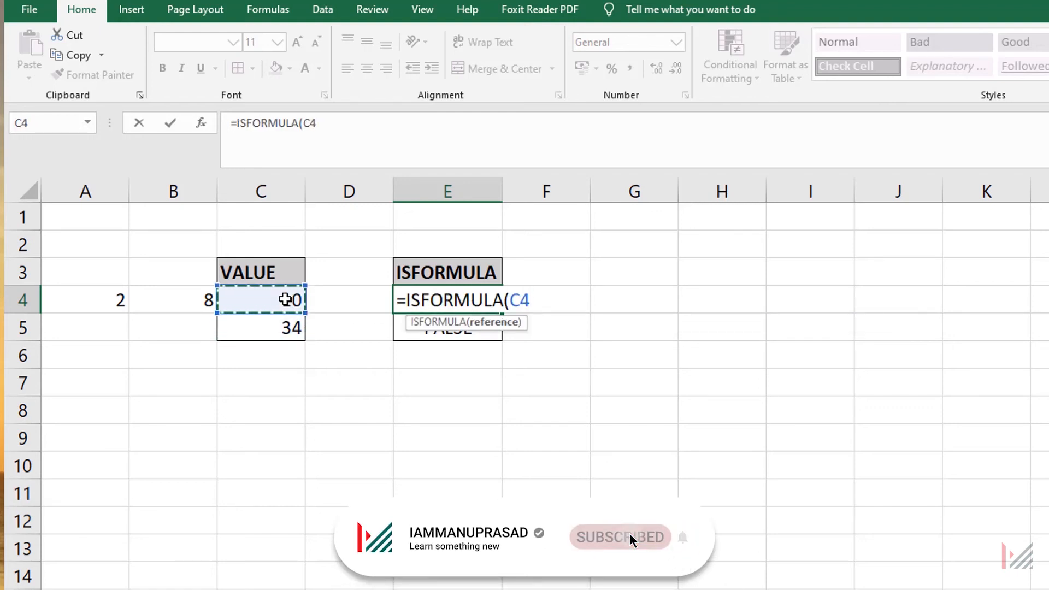
pyautogui.write(')')
pyautogui.press('Return')
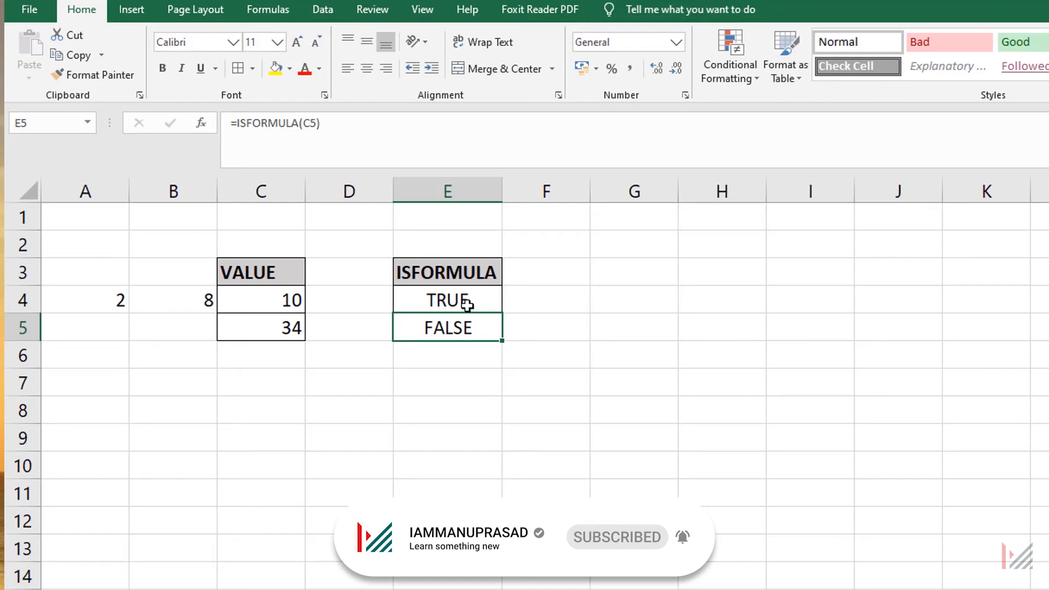
# Check the value in C5 and fill the ISFORMULA formula from E4 down to E5
pyautogui.click(283, 334)
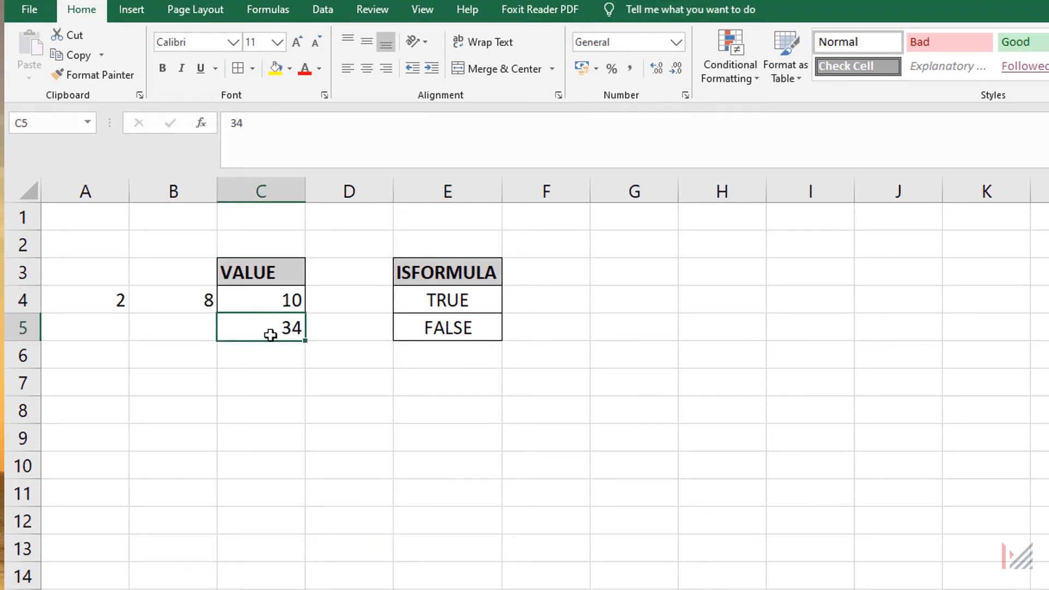
pyautogui.click(464, 304)
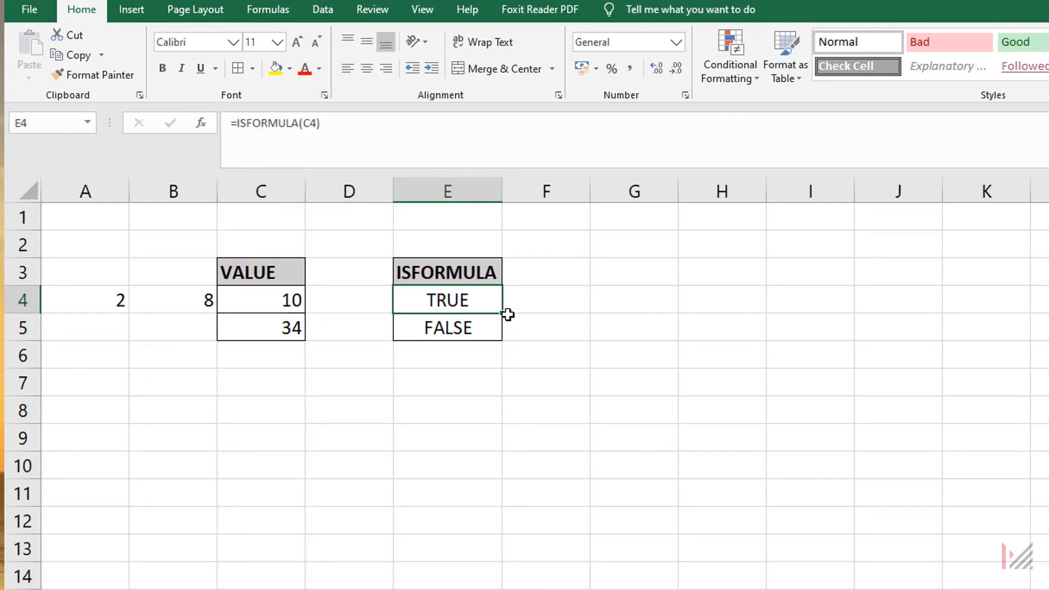
pyautogui.moveTo(503, 314); pyautogui.dragTo(506, 342)
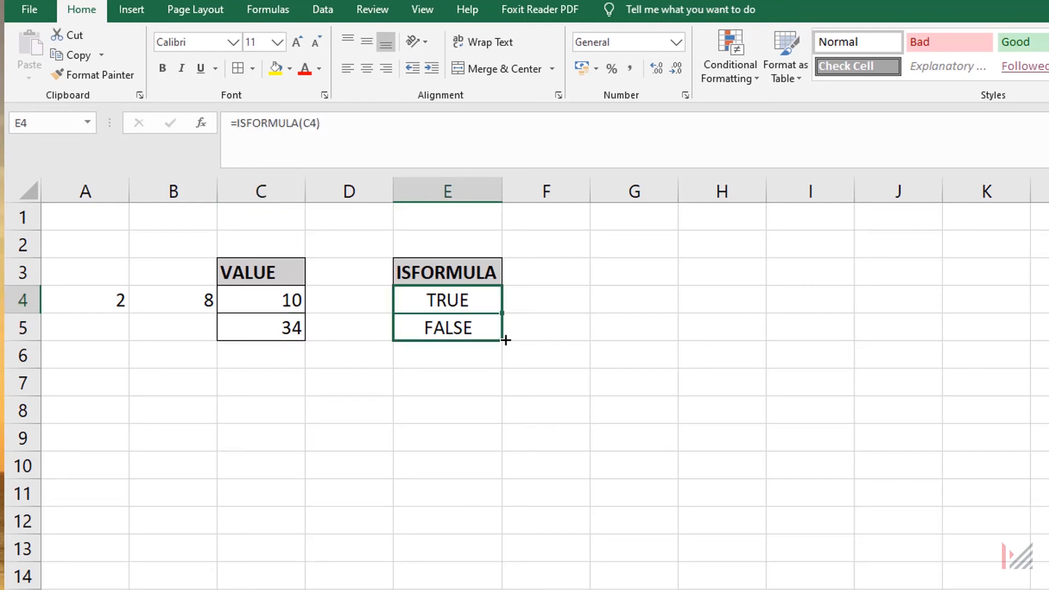
pyautogui.click(440, 388)
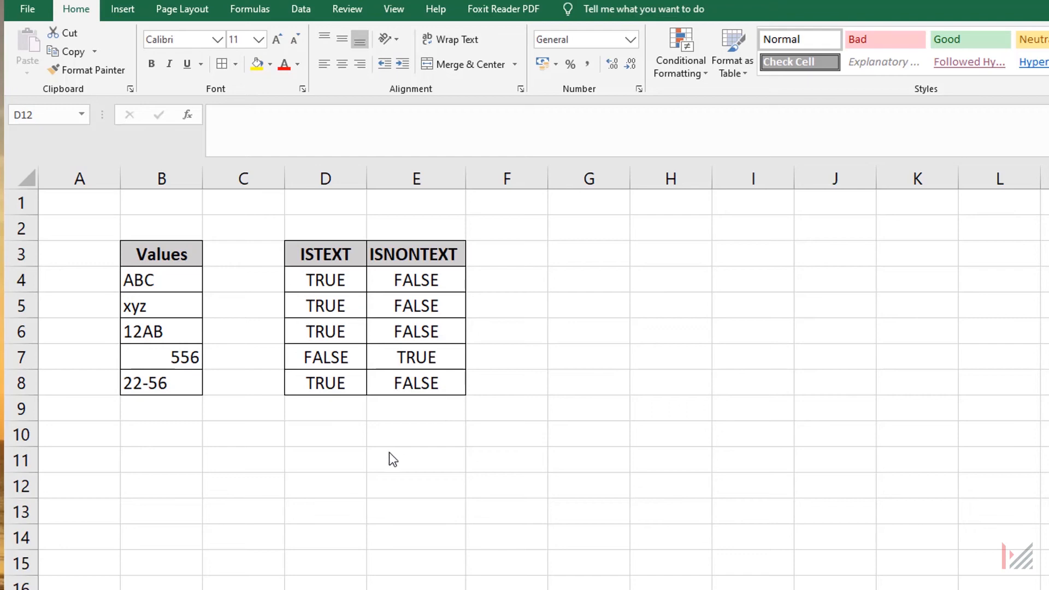
# In the ISTEXT and ISNONTEXT example, examine the formulas in D4 and E4 and the entries in B4 and B5
pyautogui.click(388, 452)
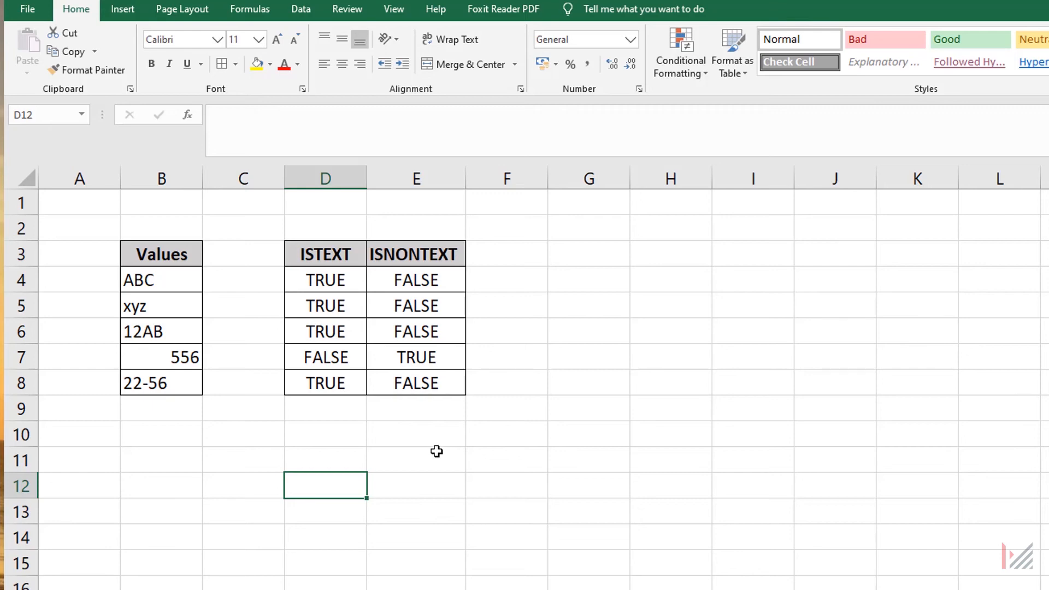
pyautogui.click(325, 282)
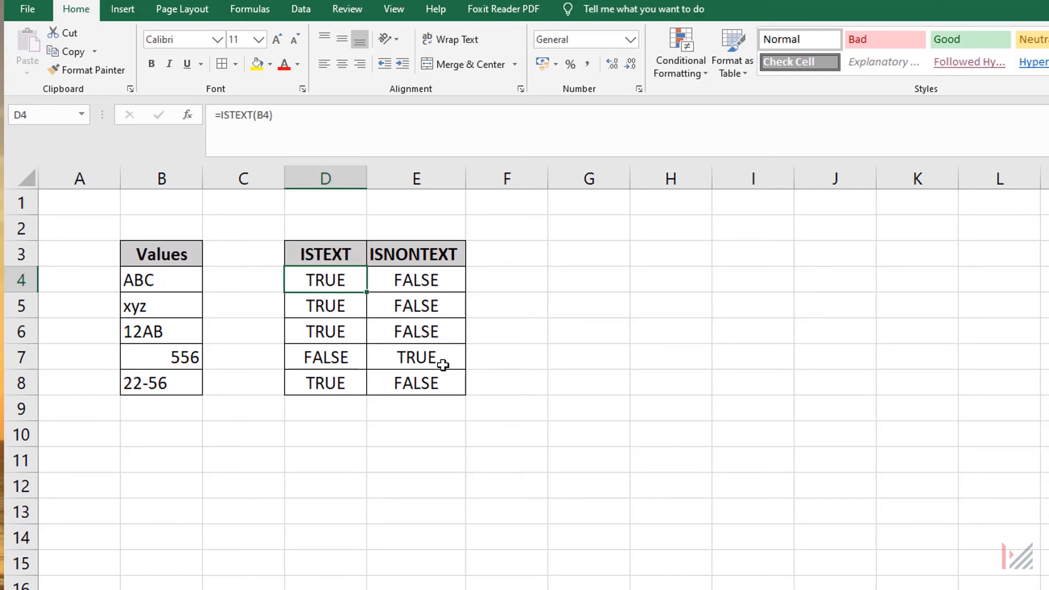
pyautogui.click(430, 284)
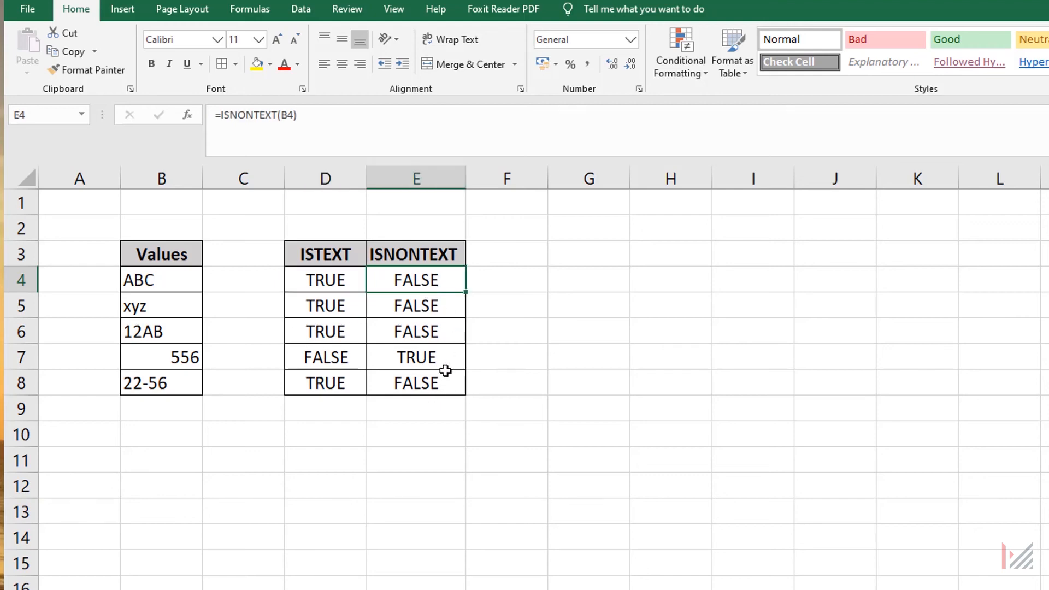
pyautogui.click(161, 281)
pyautogui.click(158, 307)
pyautogui.click(168, 287)
pyautogui.click(176, 304)
pyautogui.click(176, 278)
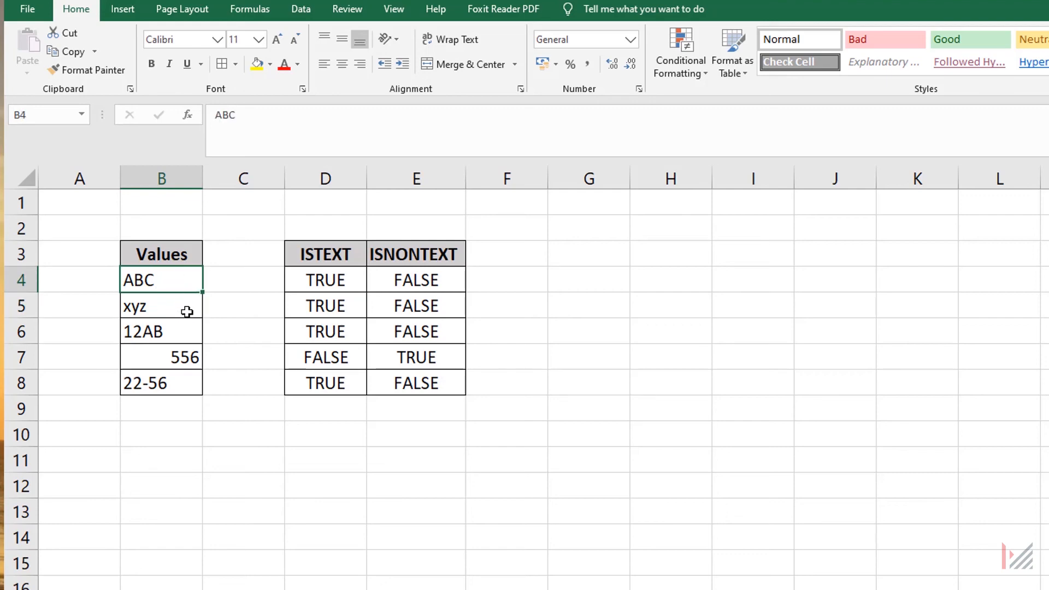
# Re-enter the formula in D4 as =ISTEXT(B4) and fill it down the ISTEXT column to D8
pyautogui.click(321, 284)
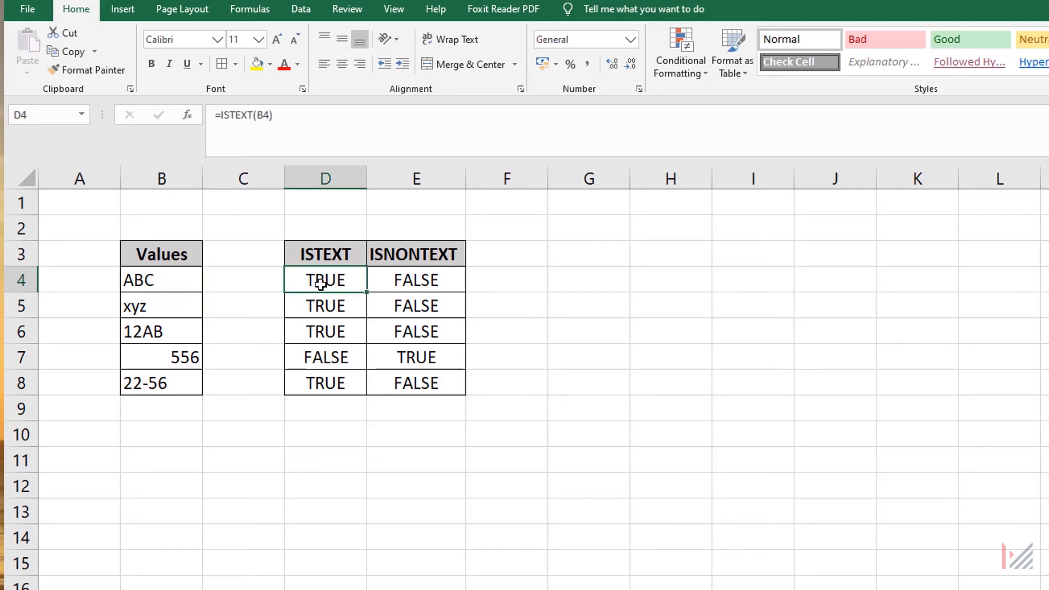
pyautogui.doubleClick(321, 283)
pyautogui.write('=')
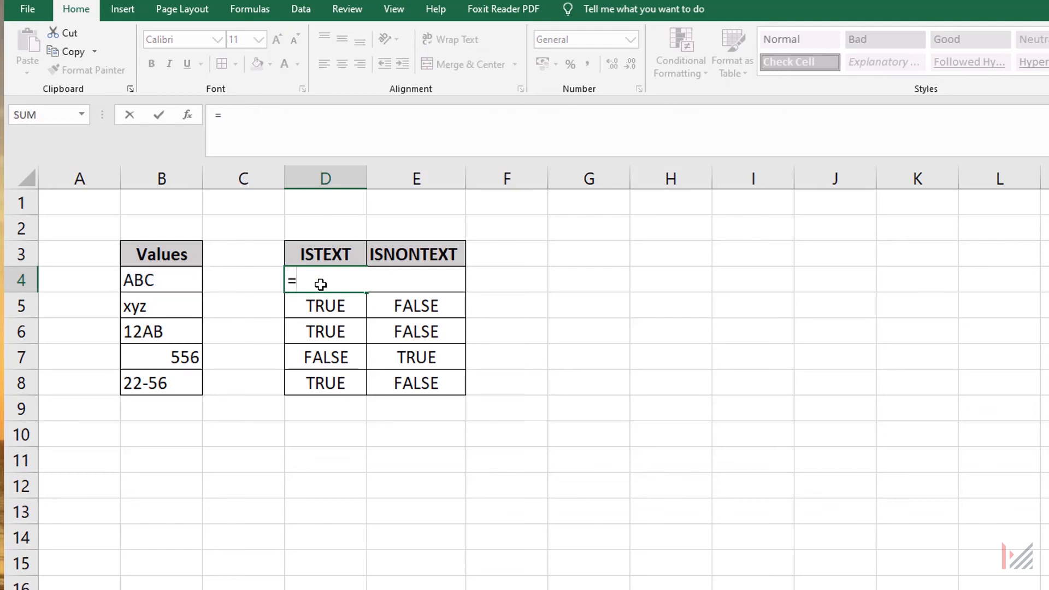
pyautogui.write('iste')
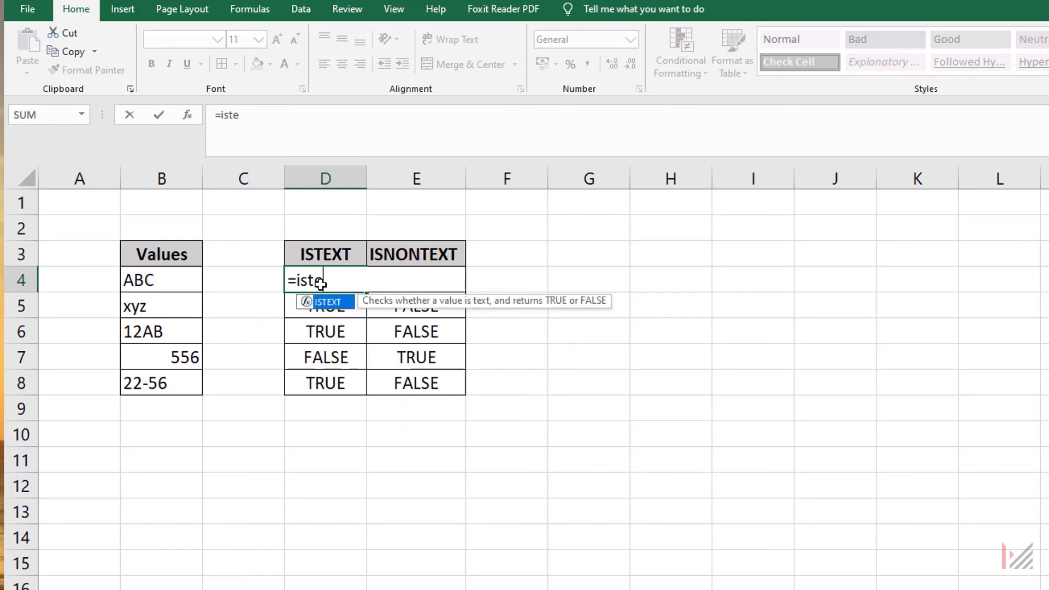
pyautogui.press('Tab')
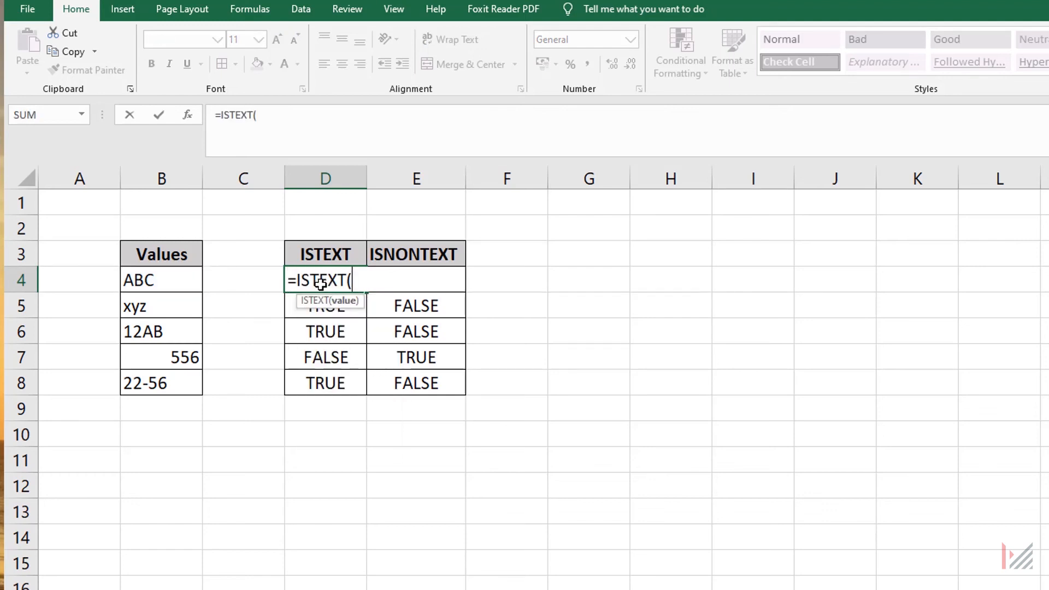
pyautogui.click(158, 284)
pyautogui.write(')')
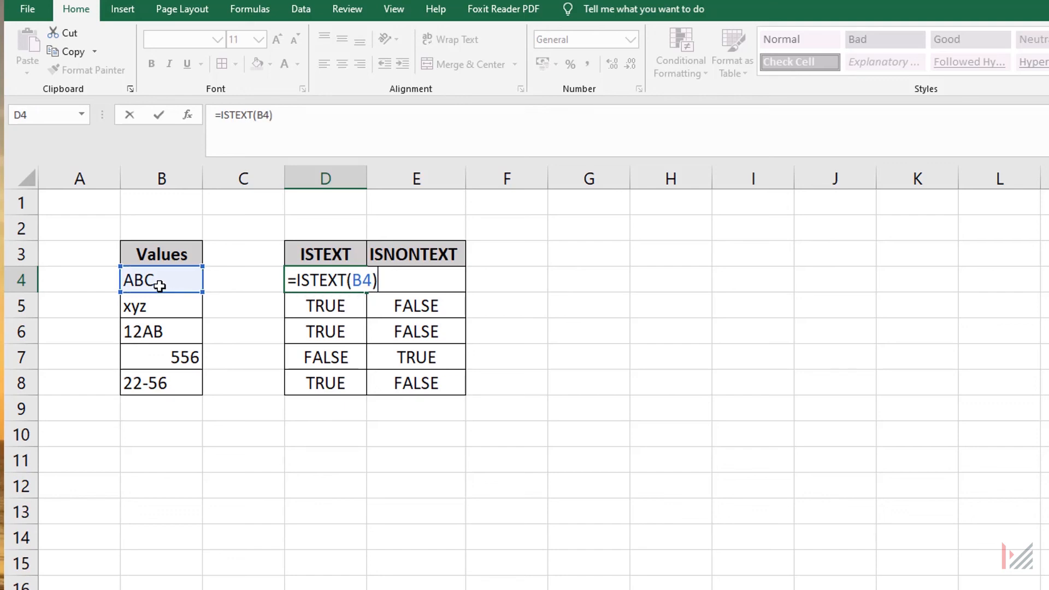
pyautogui.click(159, 284)
# Review the ISTEXT and ISNONTEXT results against the entries in the Values column, especially the number in B7
pyautogui.click(170, 323)
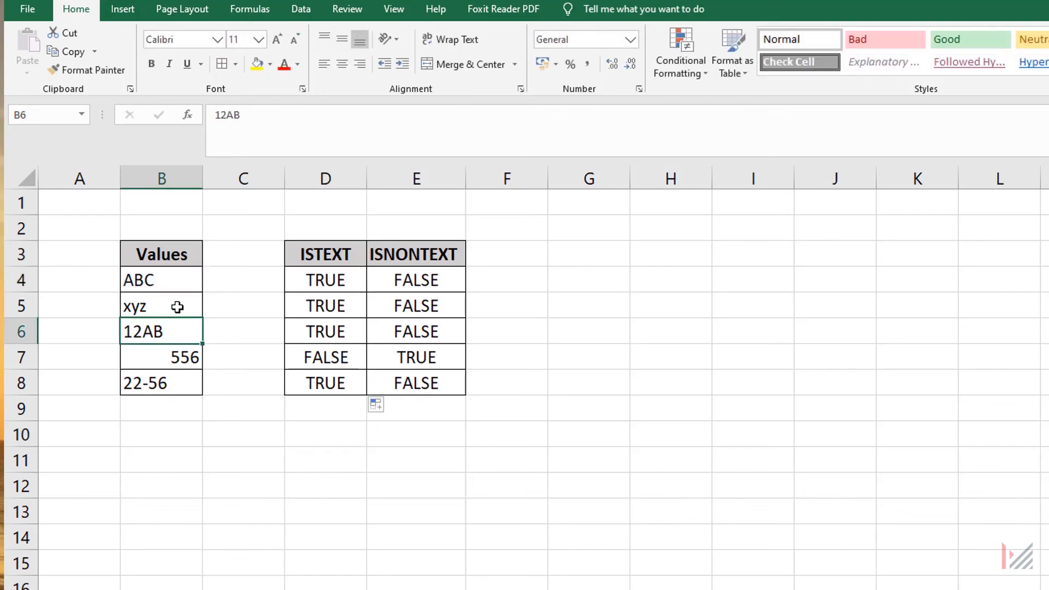
pyautogui.click(152, 362)
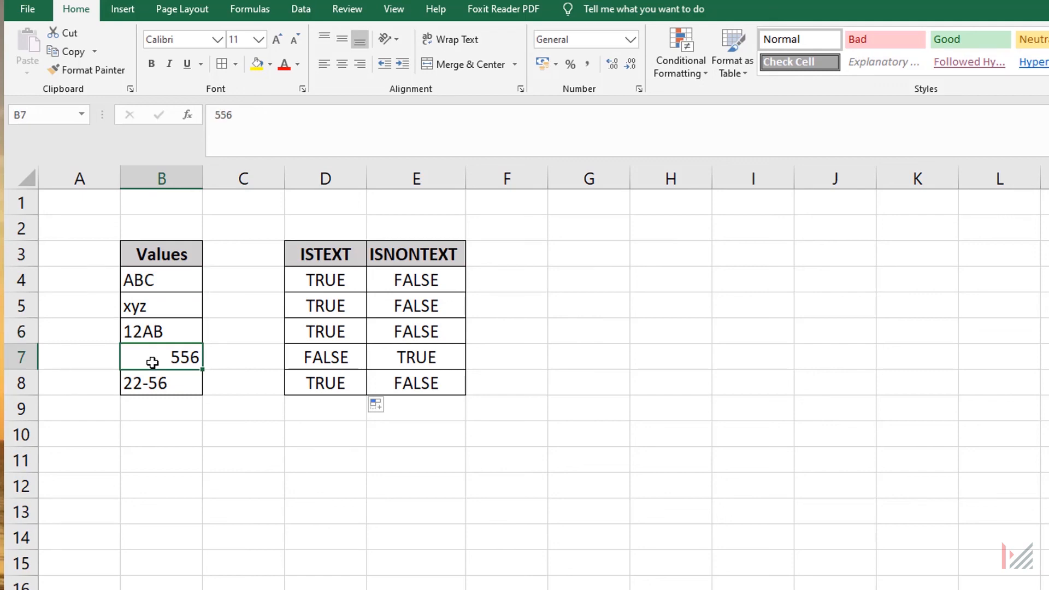
pyautogui.click(322, 360)
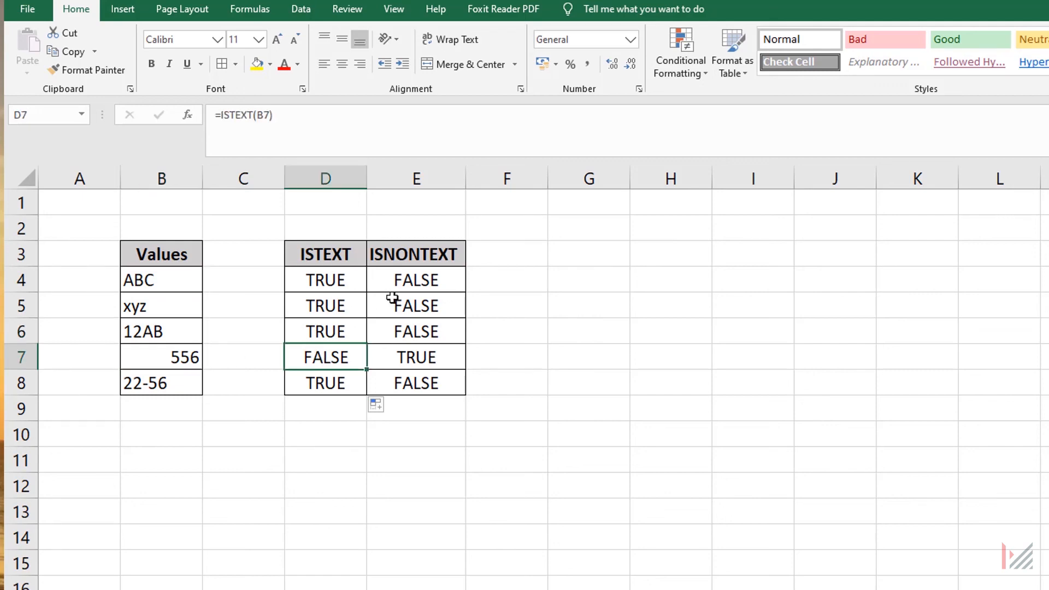
pyautogui.moveTo(442, 281); pyautogui.dragTo(431, 333)
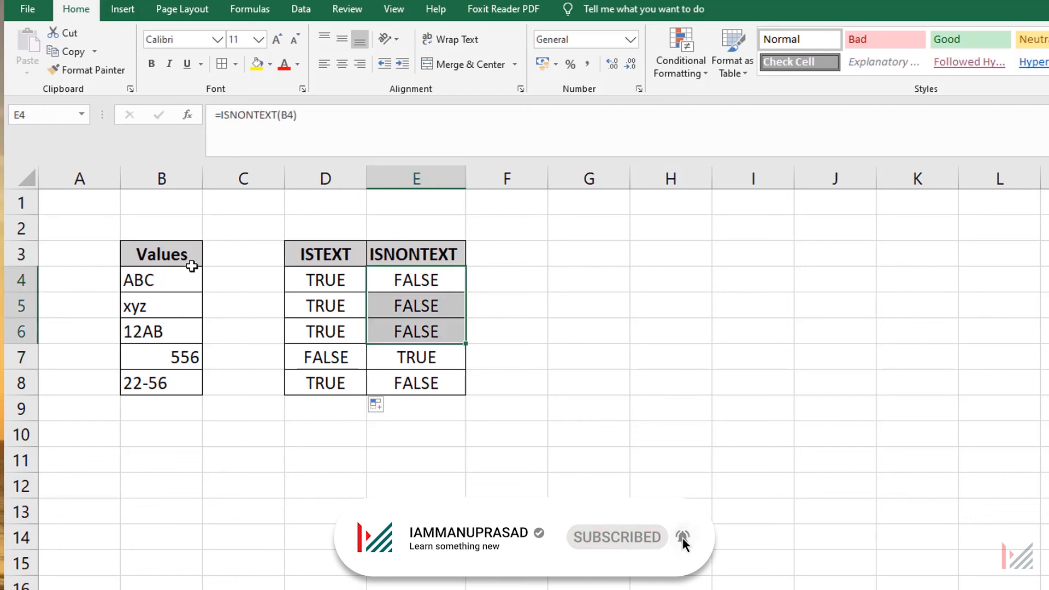
pyautogui.click(413, 359)
pyautogui.click(170, 359)
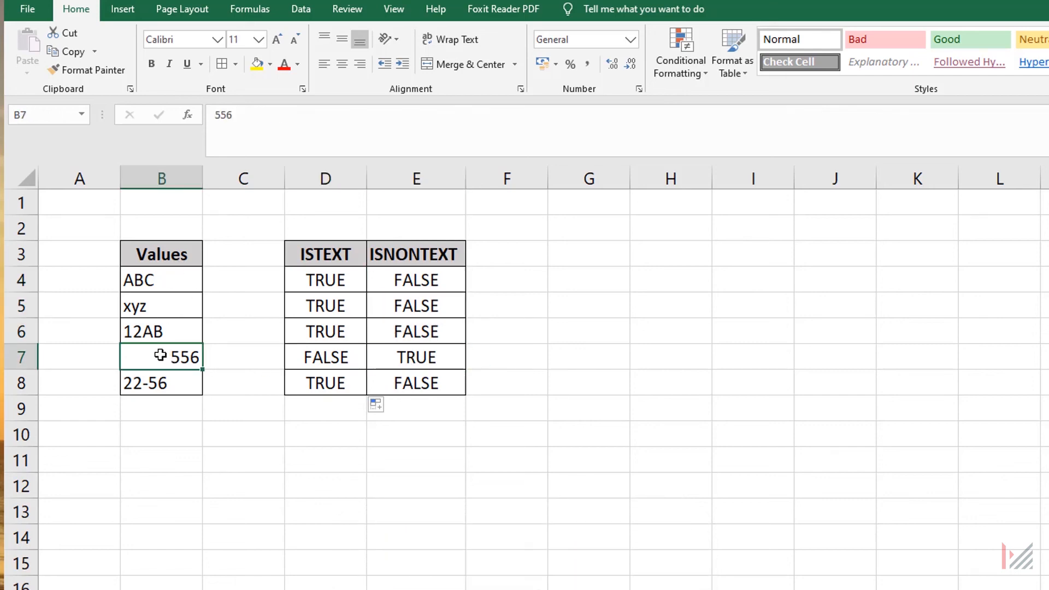
pyautogui.click(430, 358)
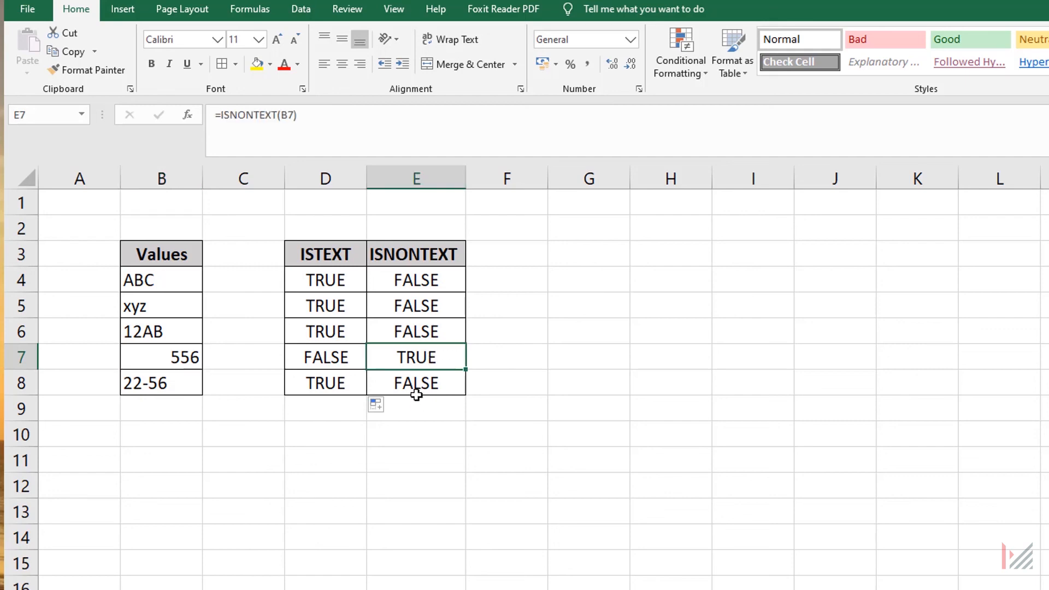